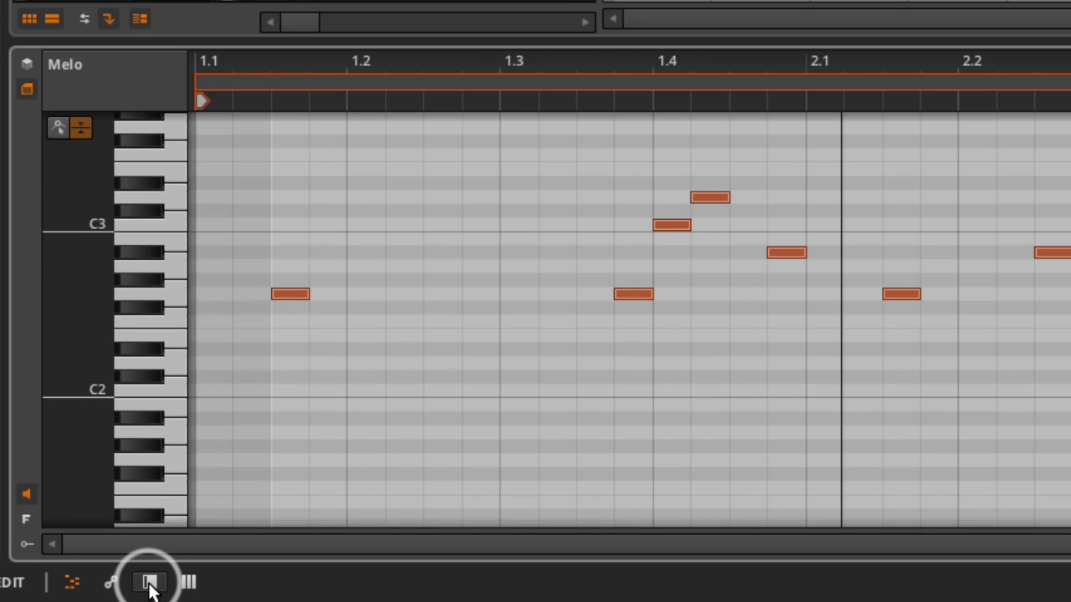
Step: Assign velocity as a modulation source for the Polysynth's filter frequency and raise its modulation amount
{"action": "left_click", "coordinate": [150, 583]}
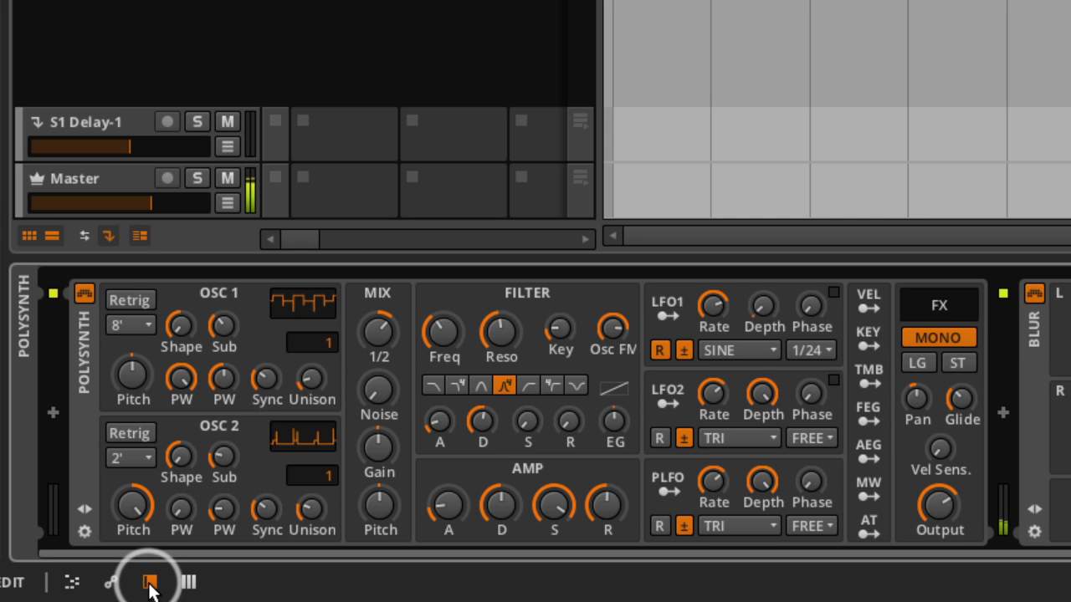
{"action": "left_click", "coordinate": [867, 304]}
{"action": "left_click_drag", "start_coordinate": [443, 332], "coordinate": [444, 322]}
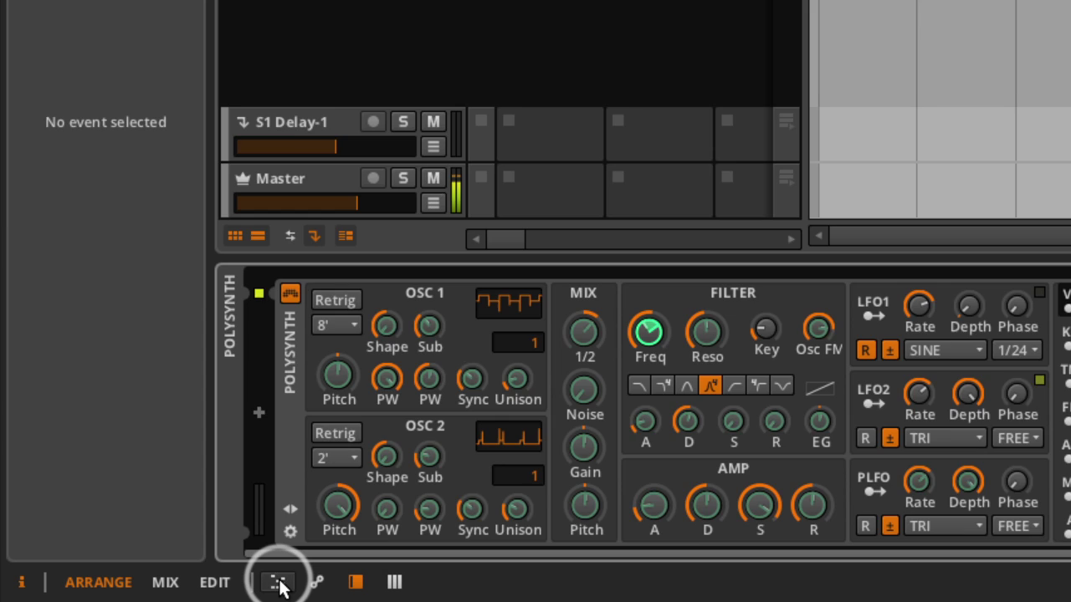
Step: Return to the Melo clip's note editor and show the velocity expression lane beneath the notes
{"action": "left_click", "coordinate": [72, 582]}
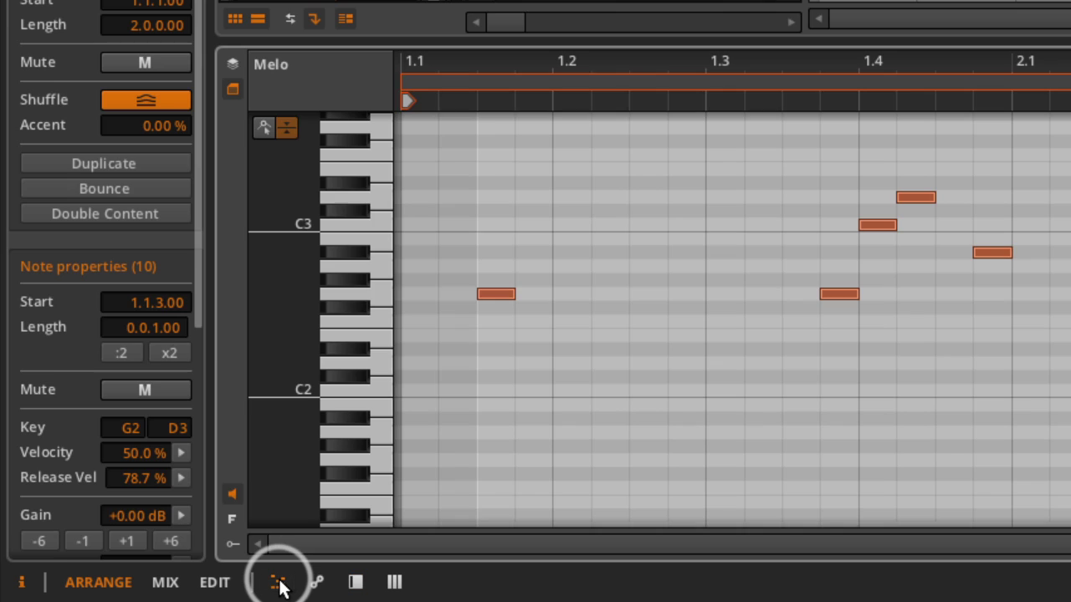
{"action": "key", "text": "space"}
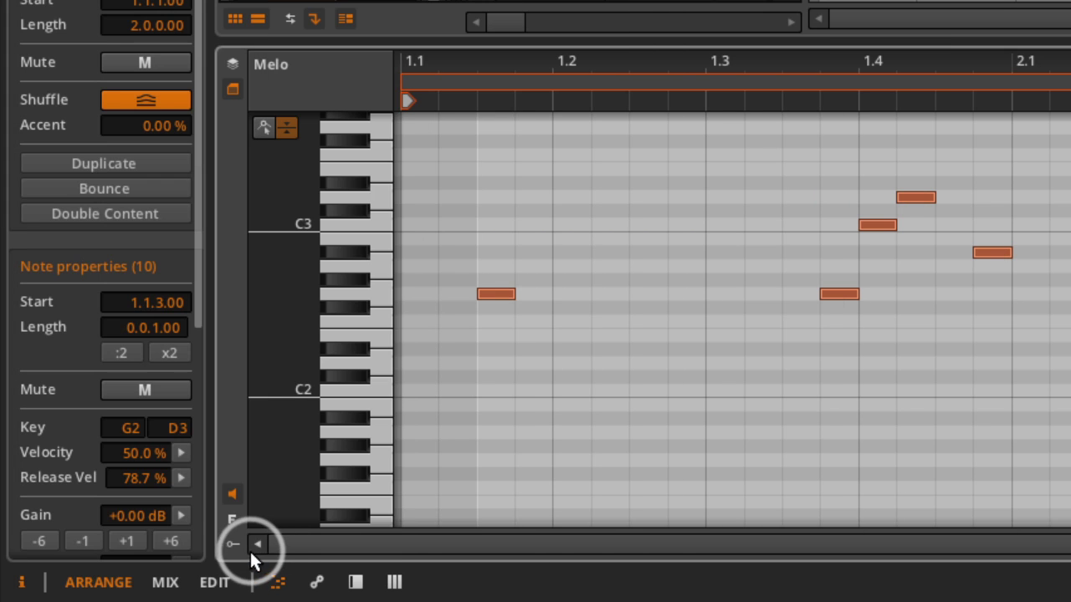
{"action": "left_click", "coordinate": [240, 542]}
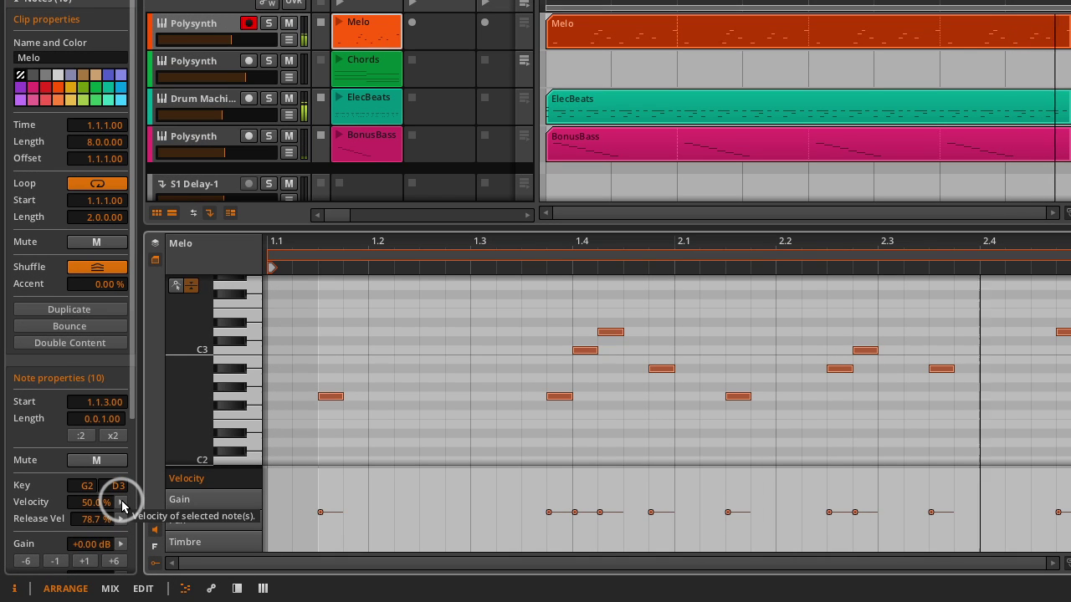
Step: Randomize the selected notes' velocities with the histogram, applying 100% chaos, and adjust their spread and chaos further
{"action": "left_click", "coordinate": [122, 502]}
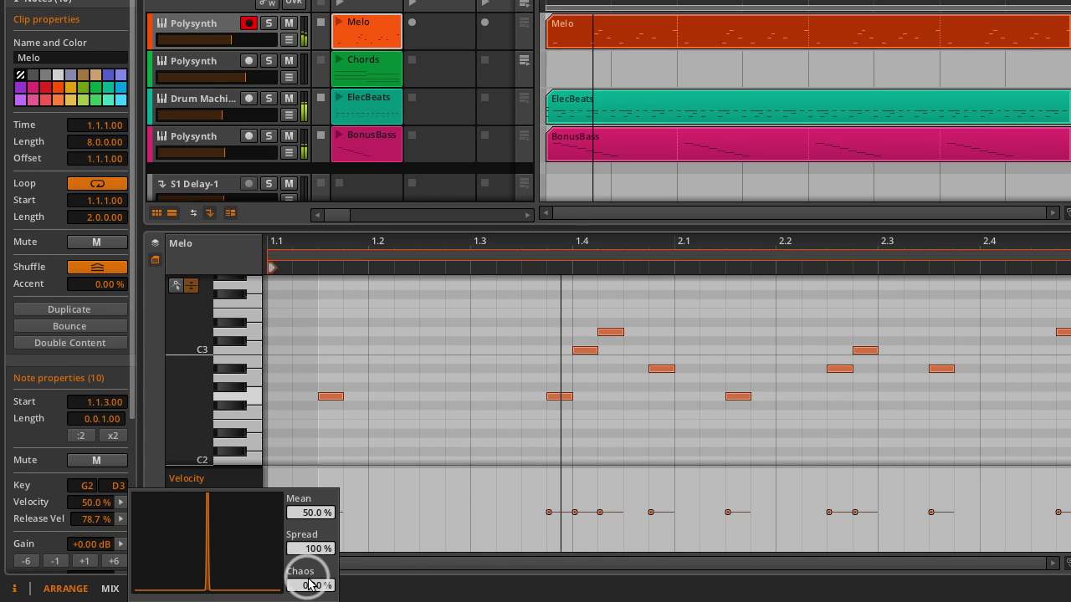
{"action": "left_click_drag", "start_coordinate": [308, 583], "coordinate": [308, 500]}
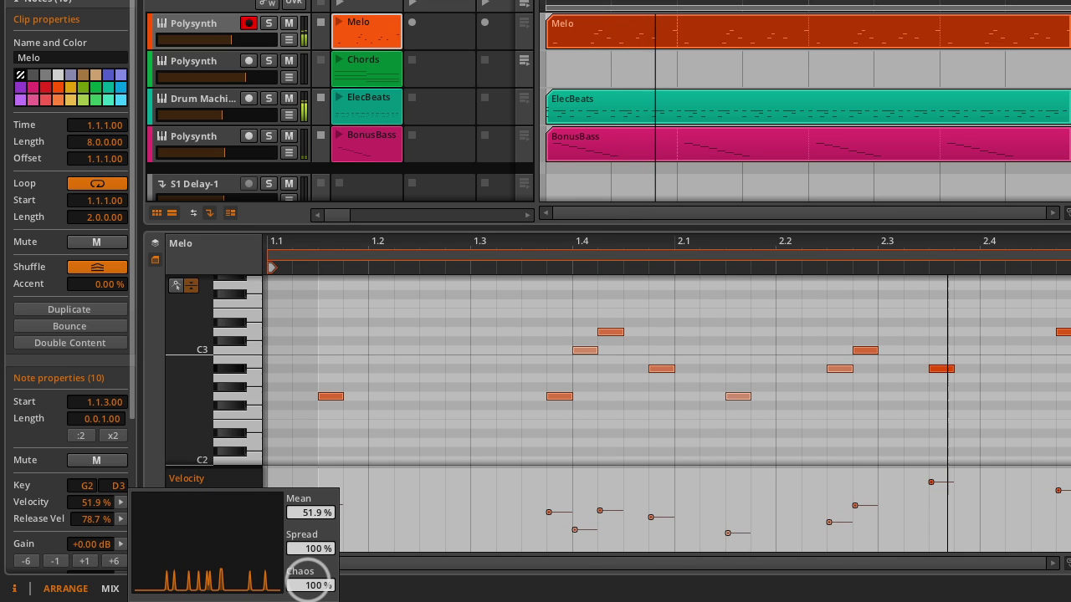
{"action": "left_click_drag", "start_coordinate": [312, 546], "coordinate": [311, 517]}
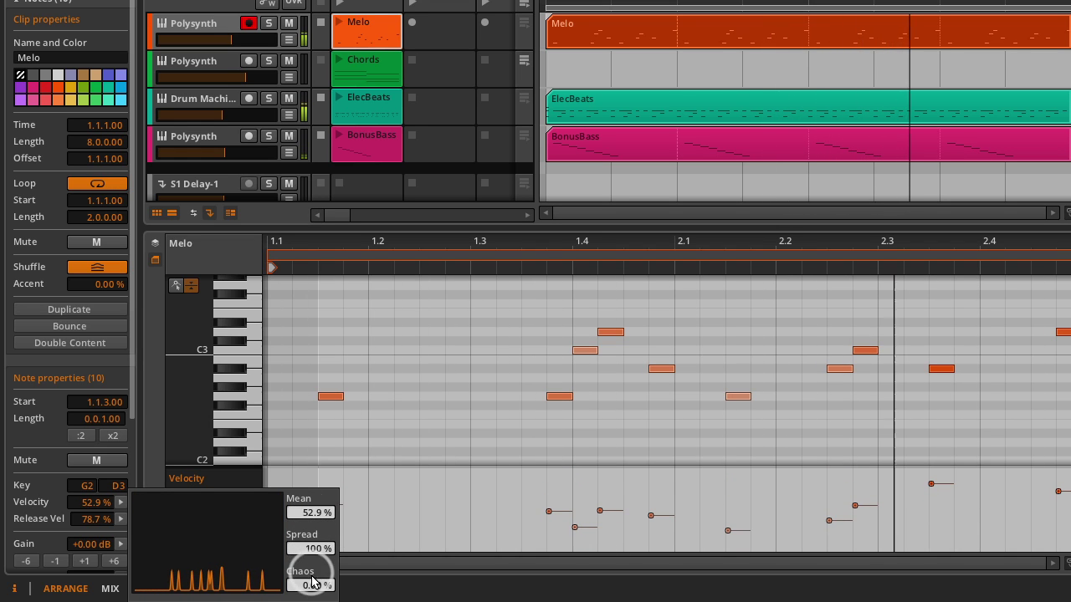
{"action": "left_click_drag", "start_coordinate": [311, 583], "coordinate": [315, 556]}
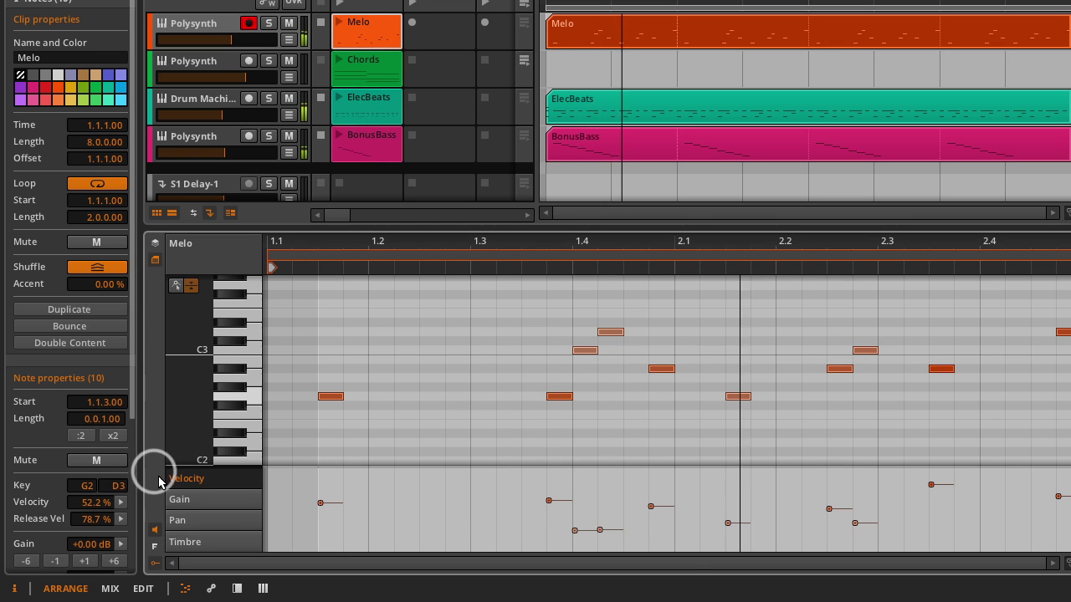
Step: Scatter the selected notes' timbre values with the histogram's Chaos and Spread, and set the mean timbre to -15.3%
{"action": "left_click", "coordinate": [195, 544]}
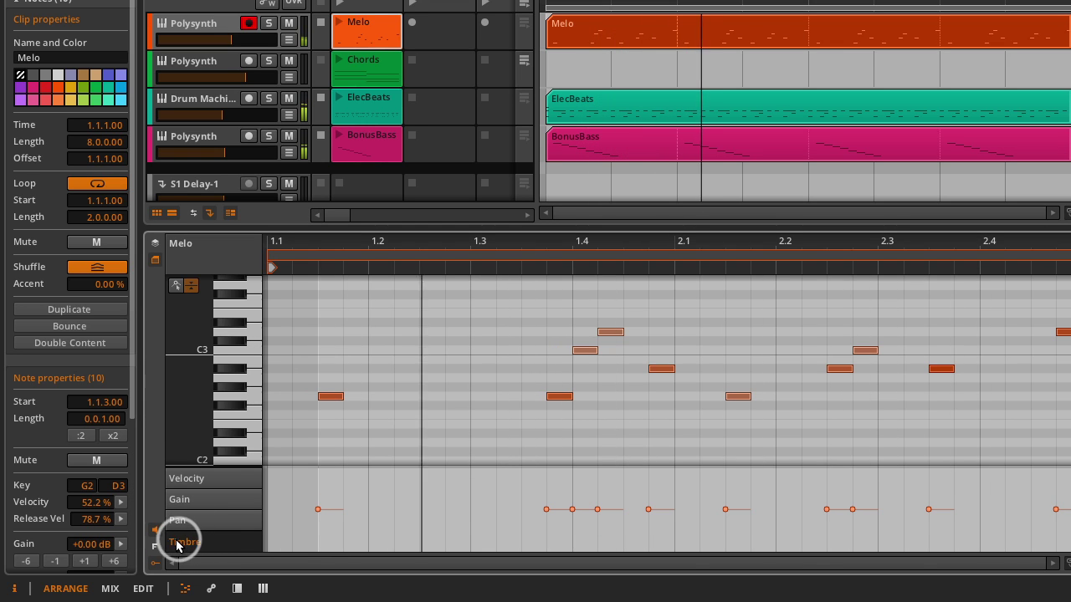
{"action": "scroll", "coordinate": [134, 535], "scroll_direction": "down", "scroll_amount": 5}
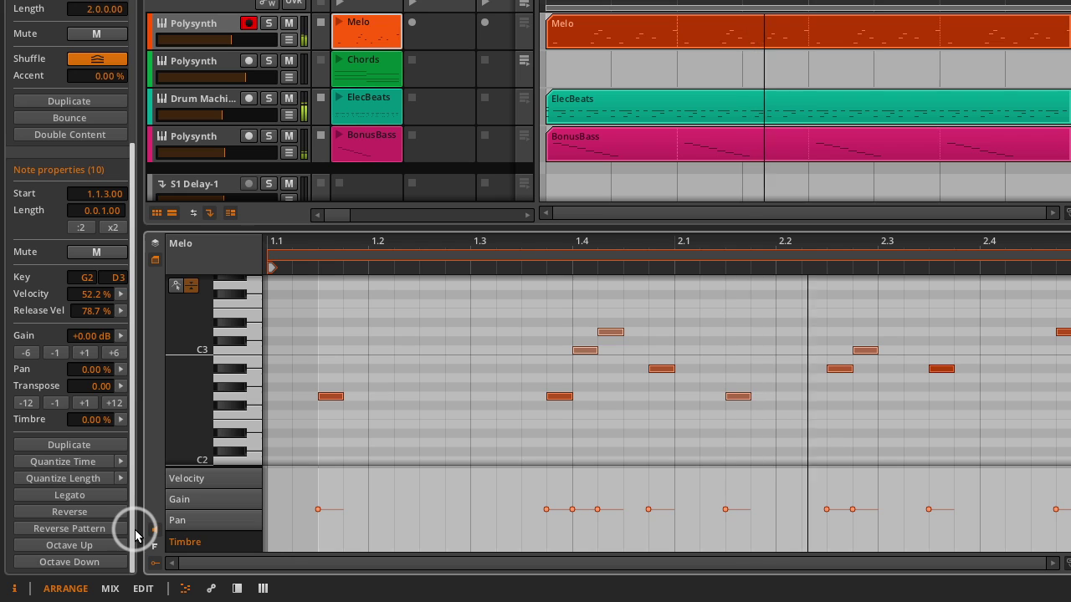
{"action": "left_click", "coordinate": [120, 419]}
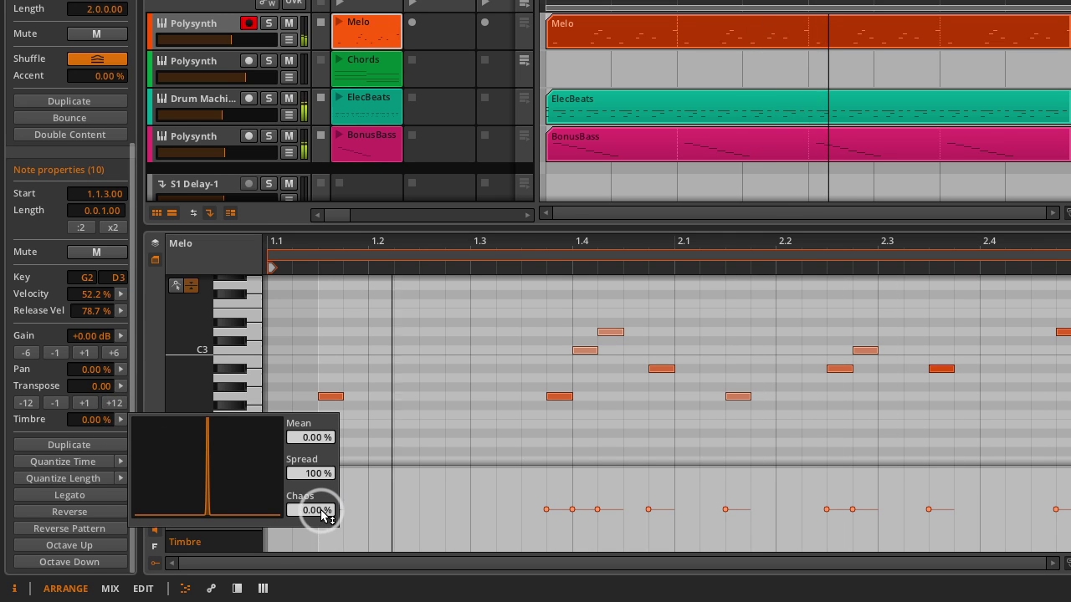
{"action": "left_click_drag", "start_coordinate": [321, 513], "coordinate": [321, 430]}
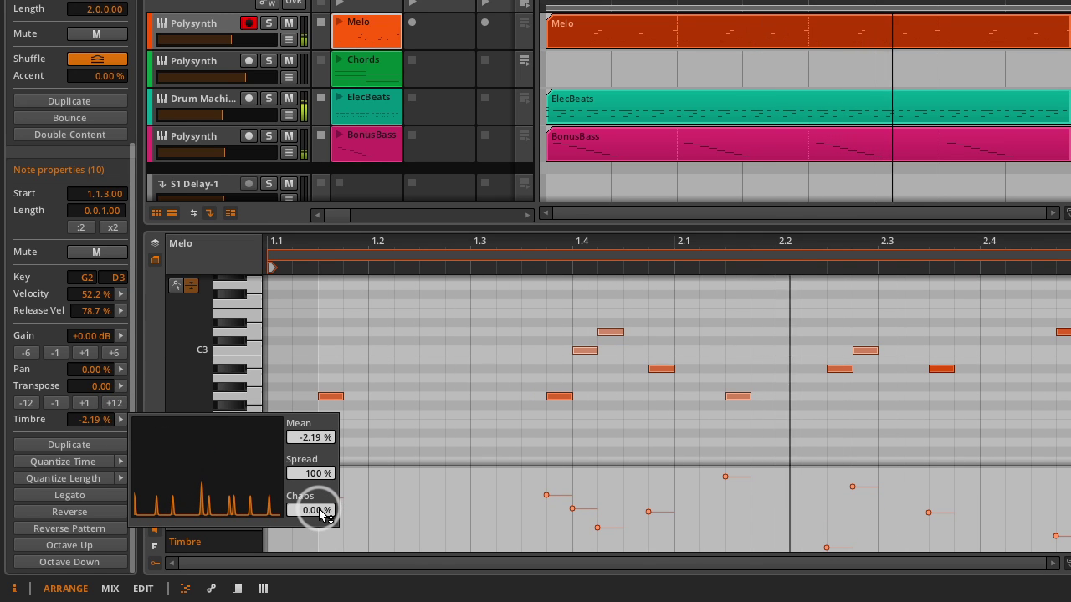
{"action": "left_click_drag", "start_coordinate": [321, 479], "coordinate": [317, 506]}
{"action": "mouse_move", "coordinate": [312, 437]}
{"action": "left_mouse_down"}
{"action": "mouse_move", "coordinate": [312, 448]}
{"action": "mouse_move", "coordinate": [313, 430]}
{"action": "left_mouse_up"}
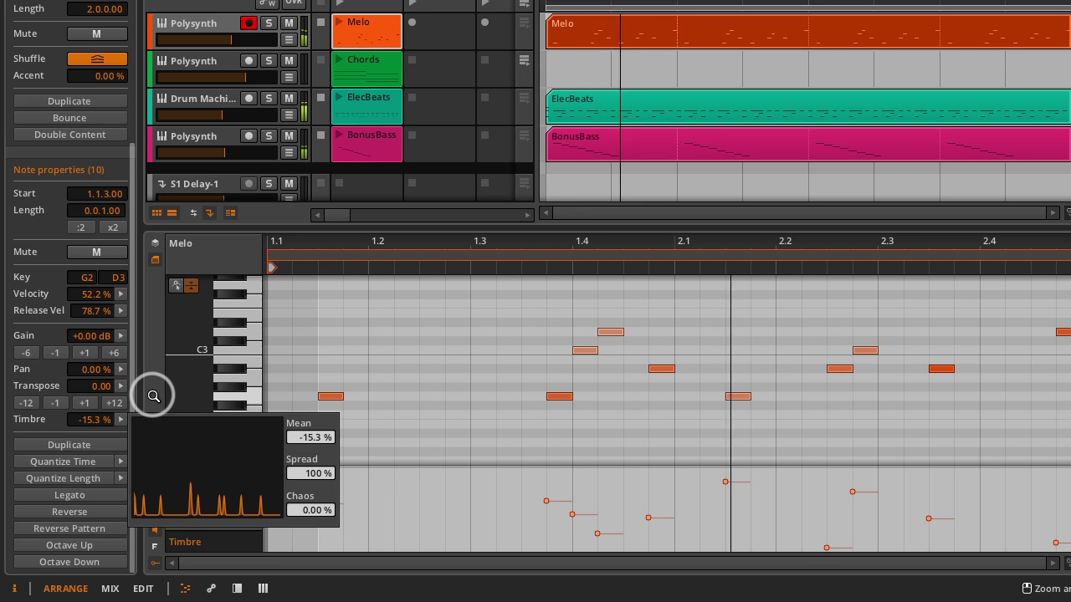
Step: Display the velocity lane and lower the selected notes' velocity to 41.2%
{"action": "left_click", "coordinate": [201, 478]}
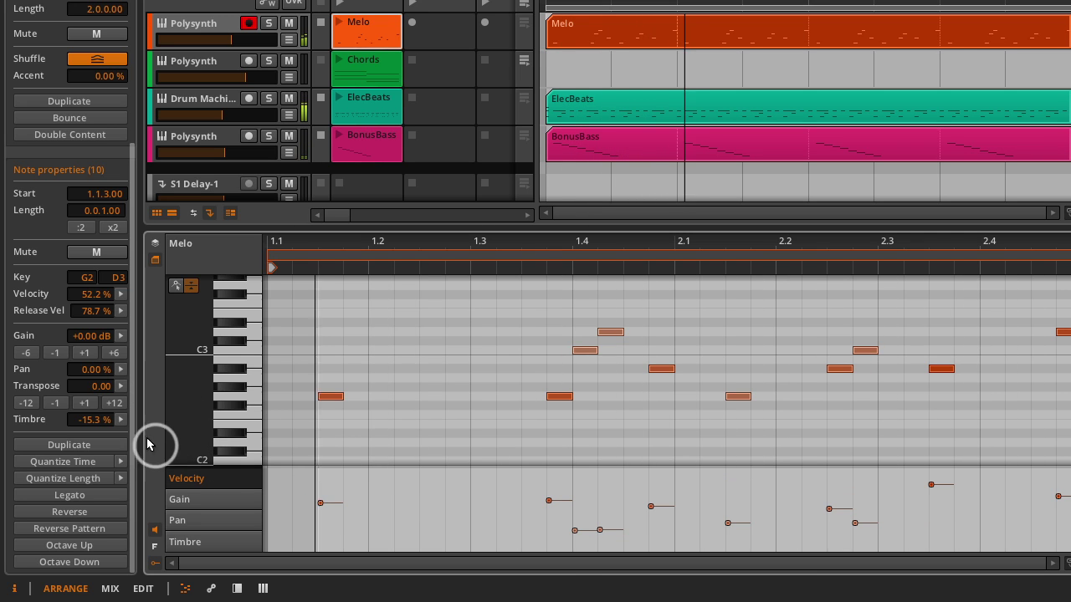
{"action": "left_click_drag", "start_coordinate": [86, 292], "coordinate": [87, 295]}
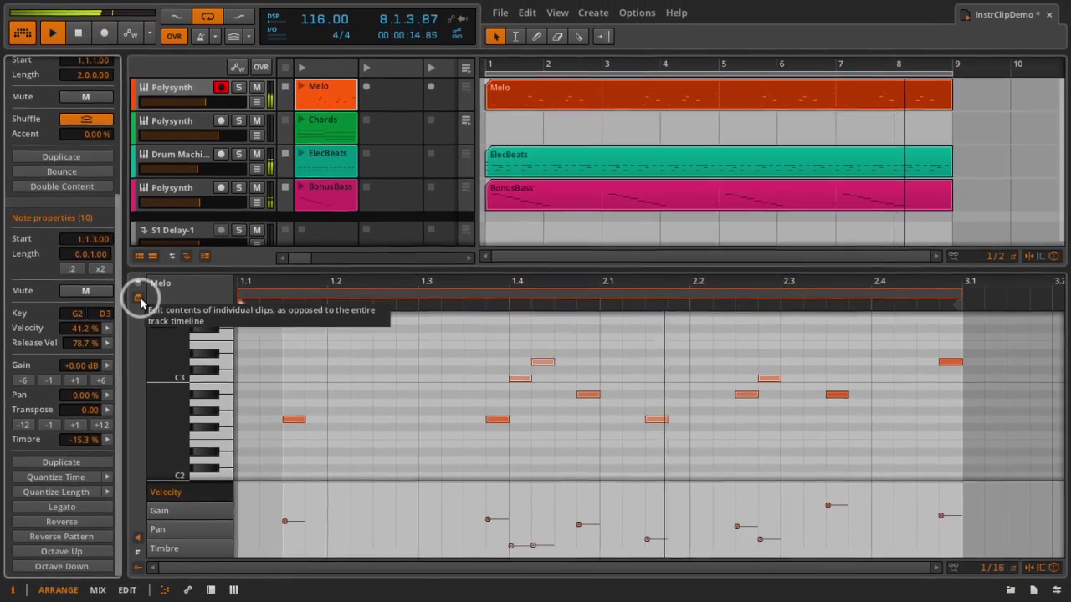
Step: Switch the editor to the entire track timeline and extend the Melo clip's loop length to four bars
{"action": "left_click", "coordinate": [150, 279]}
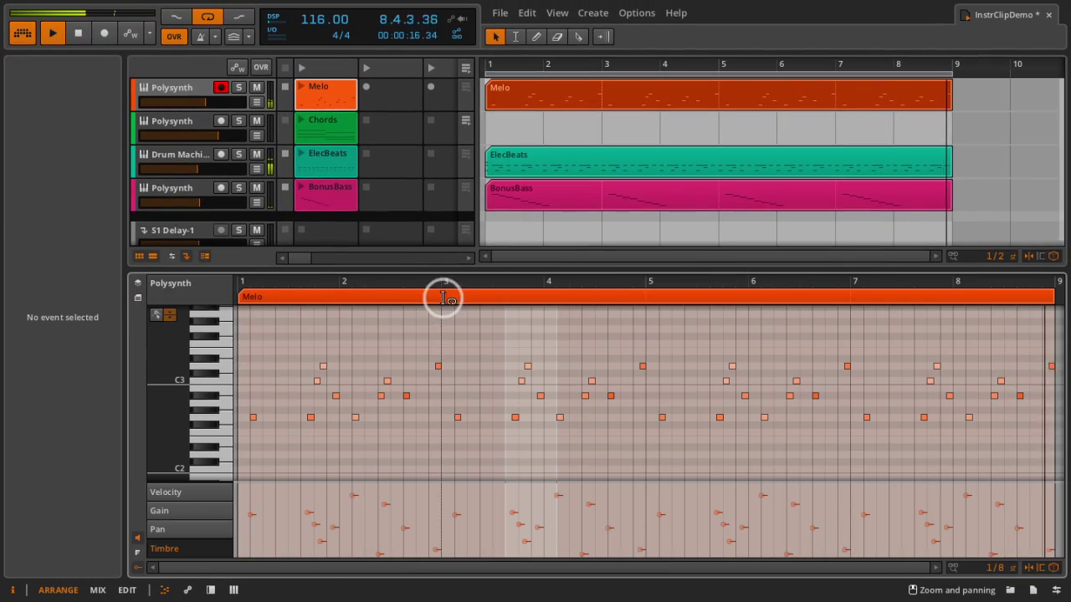
{"action": "left_click_drag", "start_coordinate": [441, 297], "coordinate": [642, 307]}
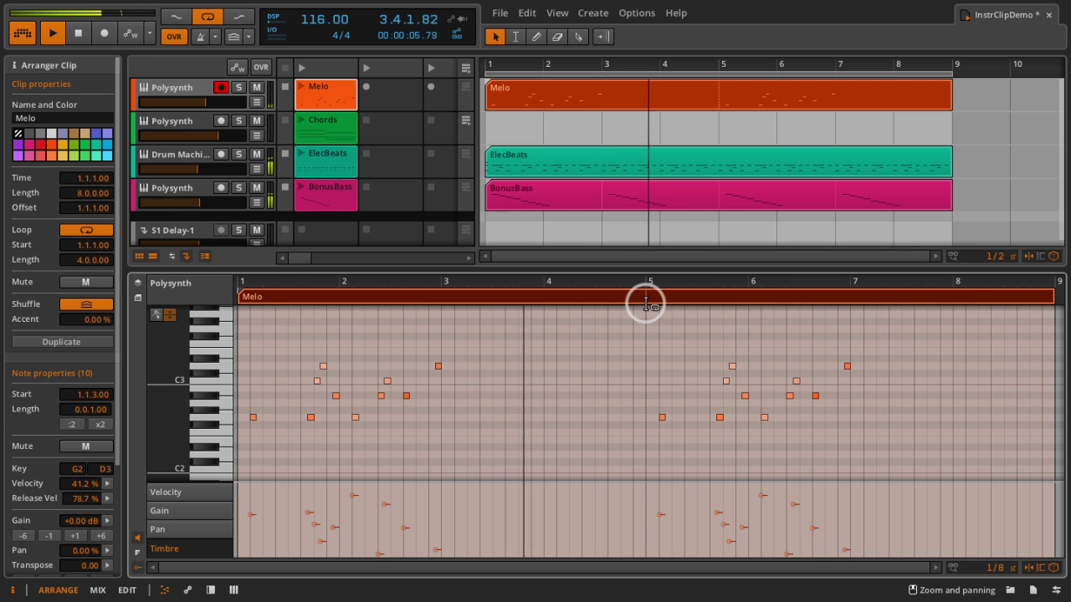
Step: Duplicate the first two bars of the Melo clip into bars 3 and 4 and transpose the copy down five semitones
{"action": "left_click_drag", "start_coordinate": [441, 344], "coordinate": [236, 457]}
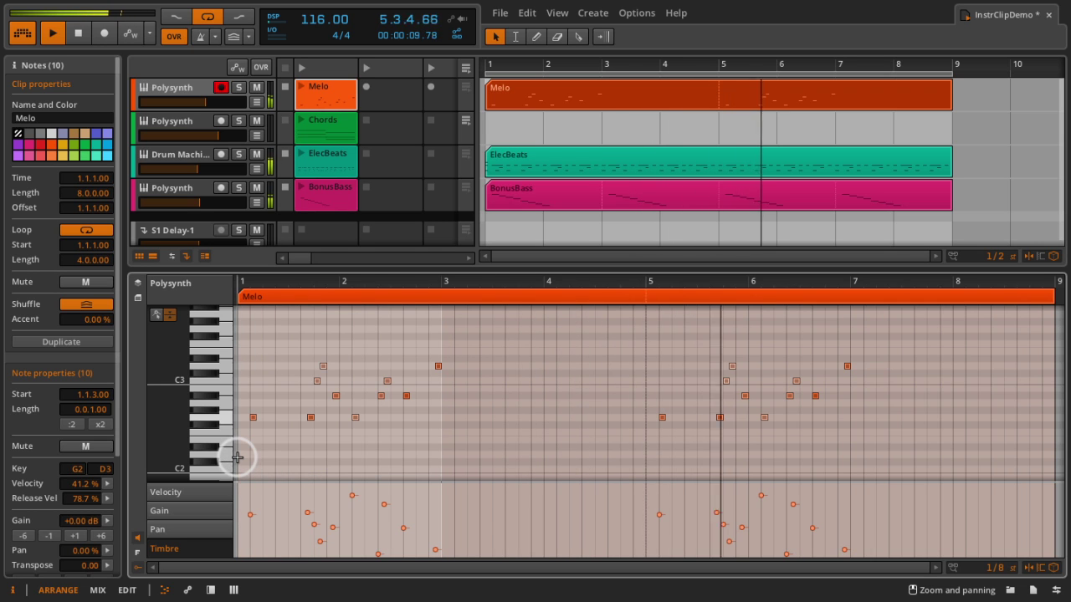
{"action": "key", "text": "ctrl+d"}
{"action": "key", "text": "Down"}
{"action": "key", "text": "Down"}
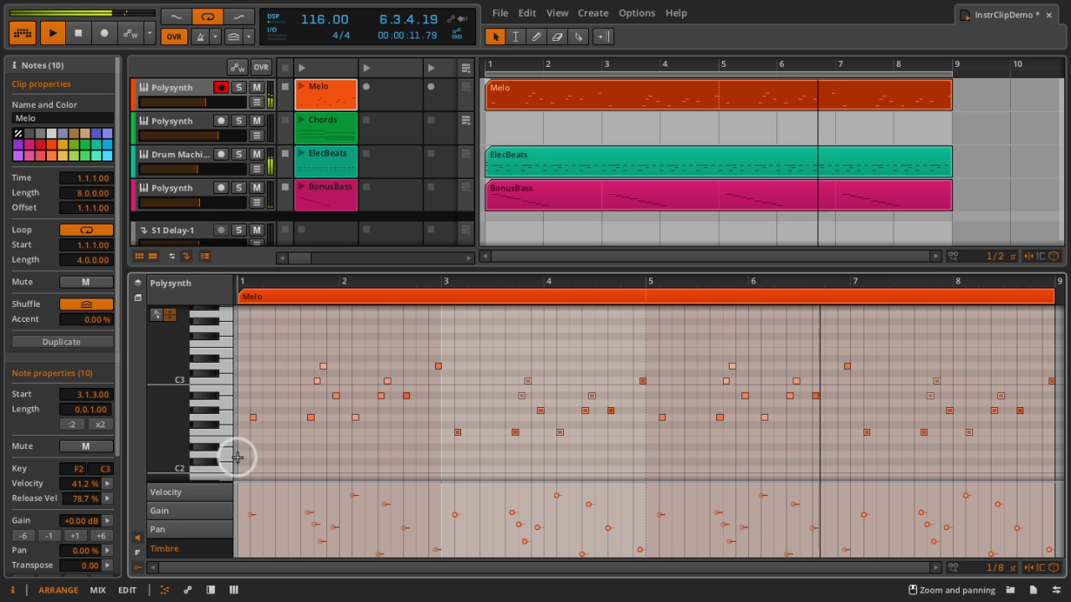
{"action": "key", "text": "Down"}
{"action": "key", "text": "Down"}
{"action": "key", "text": "Down"}
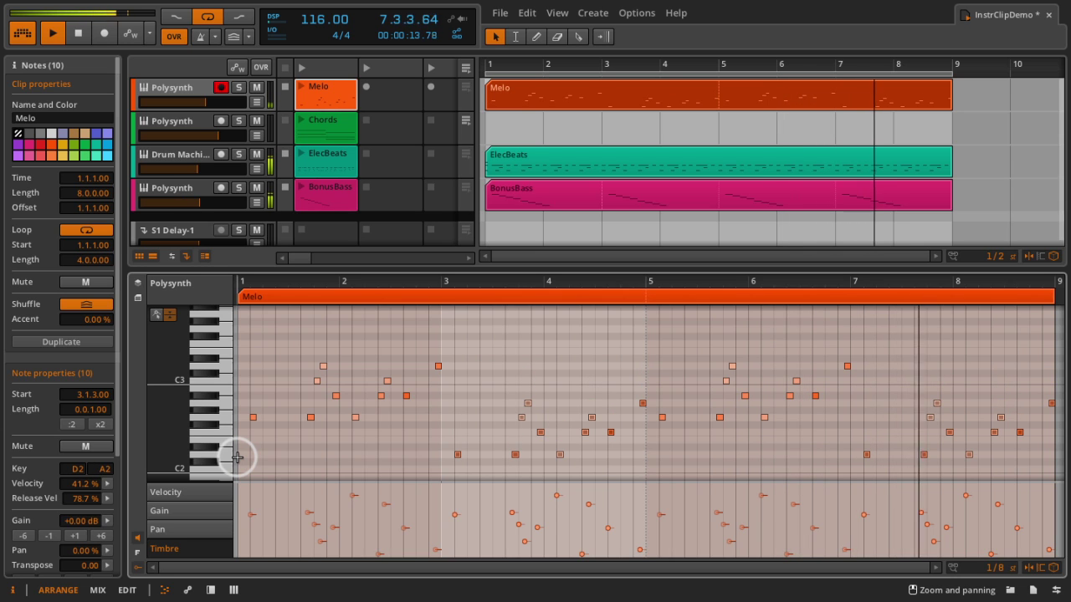
Step: Raise the duplicated notes' mean velocity to 71.5% with the velocity histogram
{"action": "left_click", "coordinate": [209, 494]}
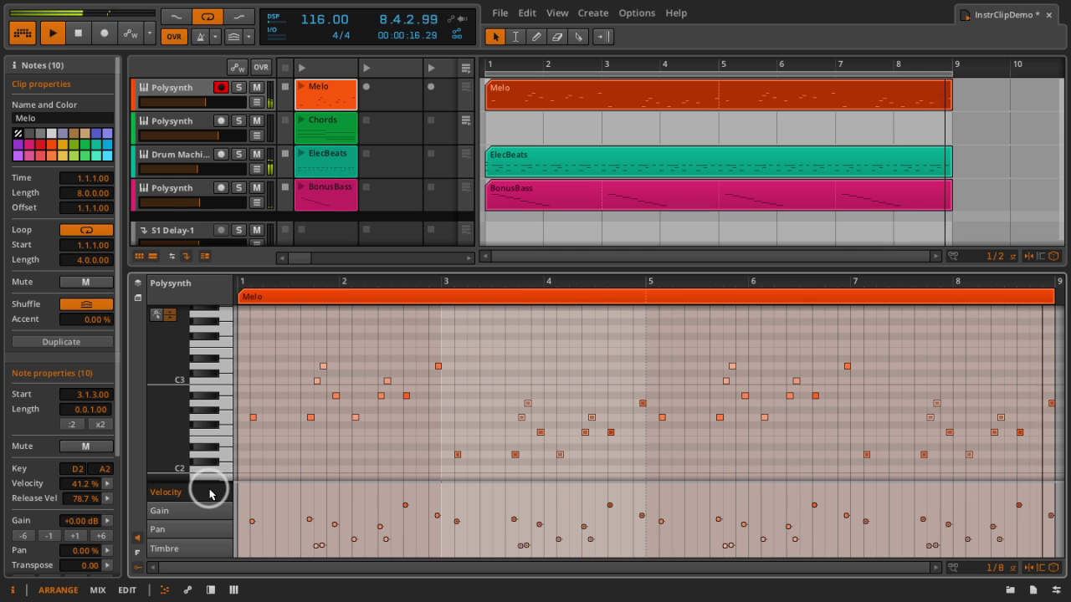
{"action": "left_click", "coordinate": [106, 483]}
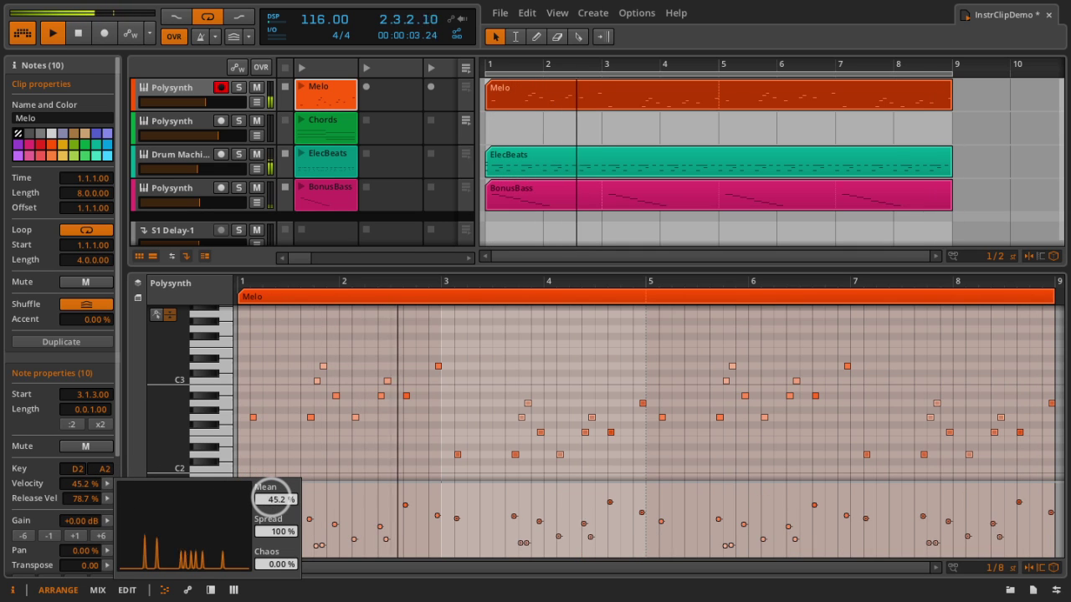
{"action": "left_click_drag", "start_coordinate": [276, 501], "coordinate": [276, 475]}
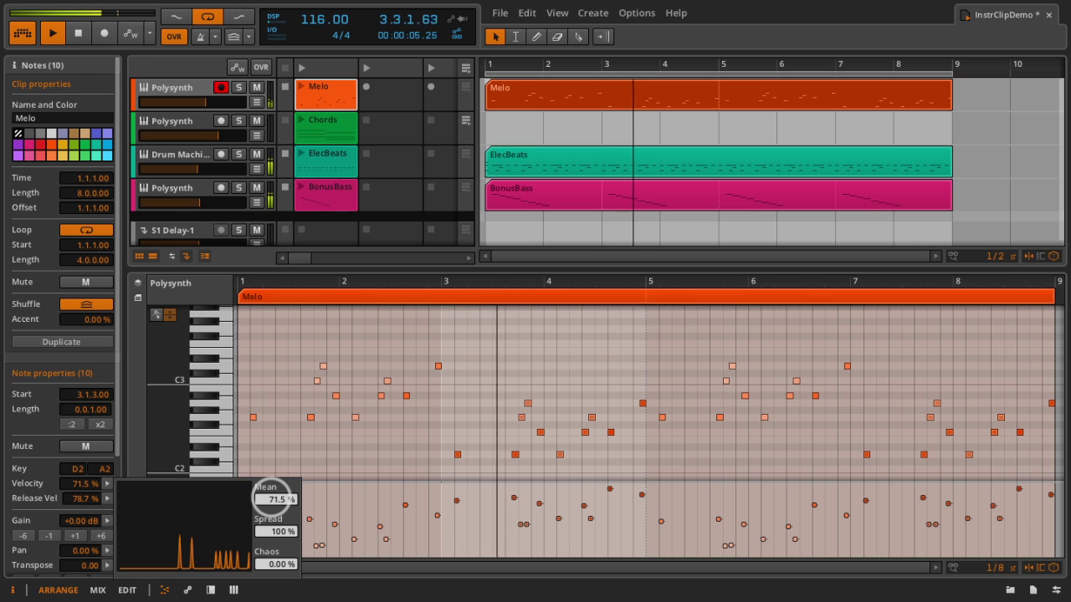
{"action": "left_click", "coordinate": [305, 453]}
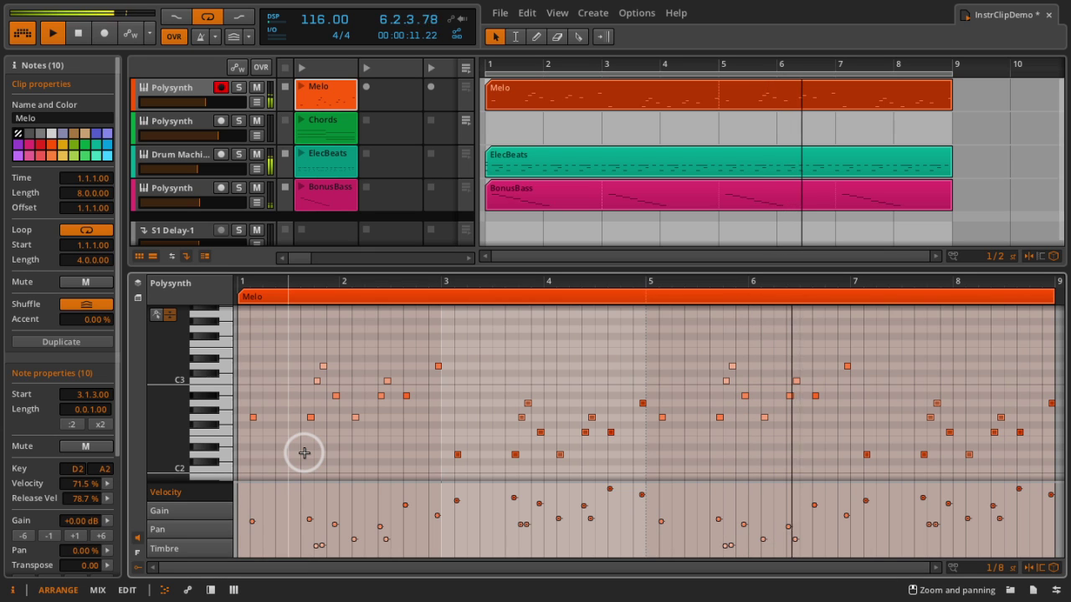
Step: Select all notes in the Melo clip and lower their velocity to 43.9%
{"action": "left_click", "coordinate": [304, 453]}
{"action": "key", "text": "ctrl+a"}
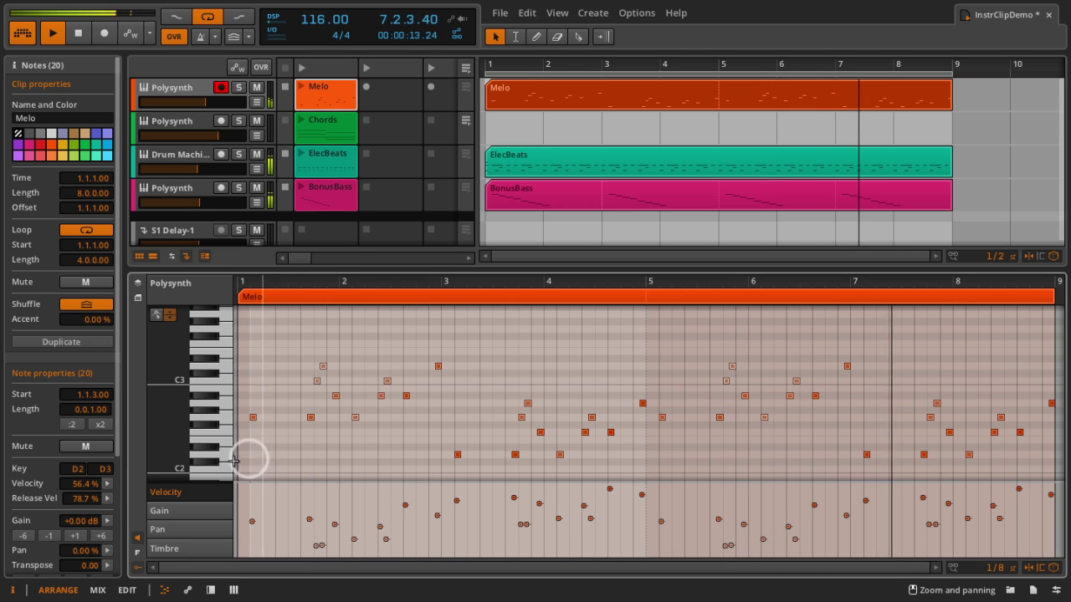
{"action": "mouse_move", "coordinate": [78, 484]}
{"action": "left_mouse_down"}
{"action": "mouse_move", "coordinate": [78, 501]}
{"action": "mouse_move", "coordinate": [81, 480]}
{"action": "left_mouse_up"}
Step: Display the timbre lane, raise the mean timbre of all selected notes to 7.71%, and fine-tune its spread in the histogram
{"action": "left_click", "coordinate": [192, 544]}
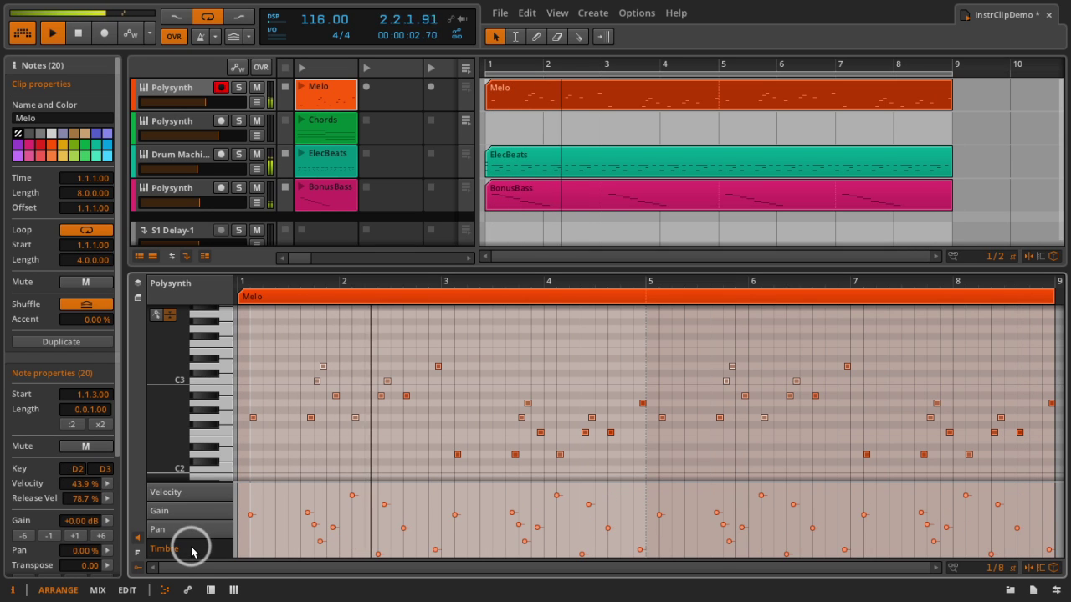
{"action": "scroll", "coordinate": [115, 497], "scroll_direction": "down", "scroll_amount": 5}
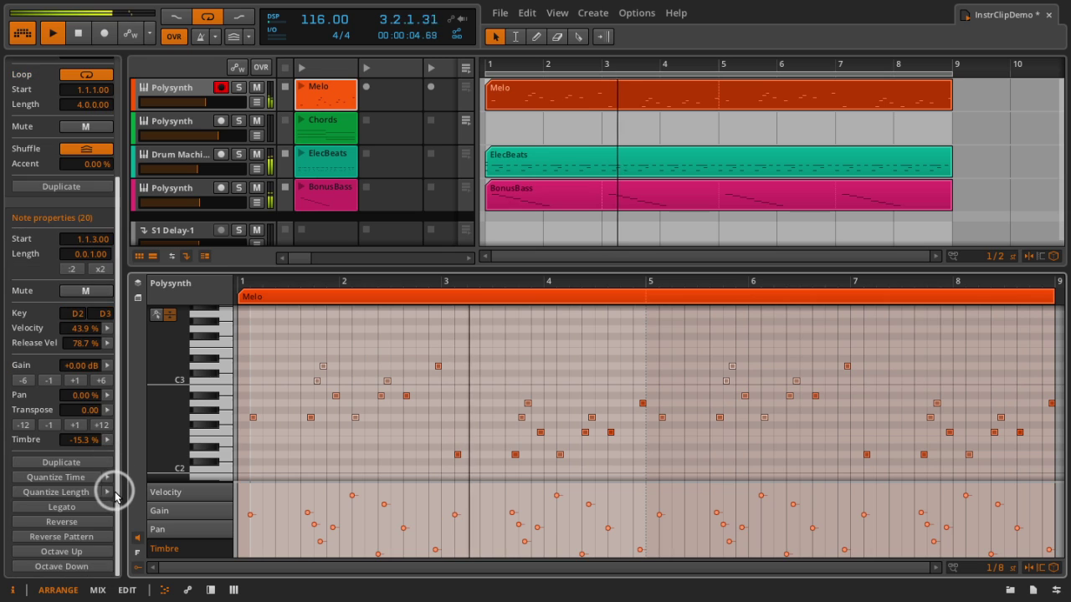
{"action": "left_click_drag", "start_coordinate": [84, 441], "coordinate": [84, 444]}
{"action": "left_click", "coordinate": [107, 440]}
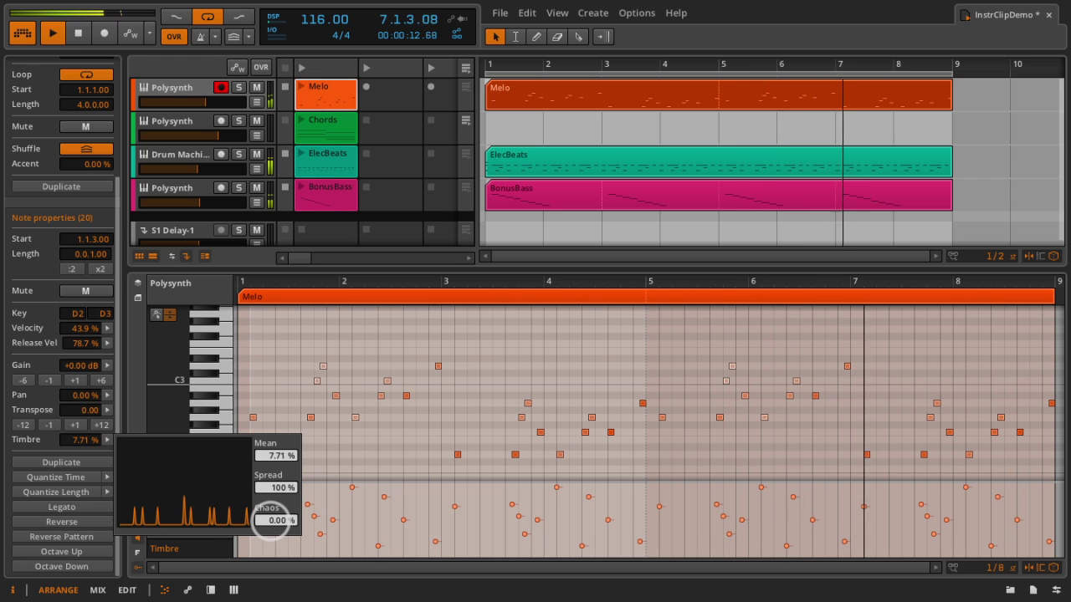
{"action": "left_click_drag", "start_coordinate": [276, 488], "coordinate": [276, 487]}
Step: Select the four notes in the second half of bar 3 and place them as a new clip in the launcher slot beside Melo
{"action": "scroll", "coordinate": [274, 487], "scroll_direction": "up", "scroll_amount": 8}
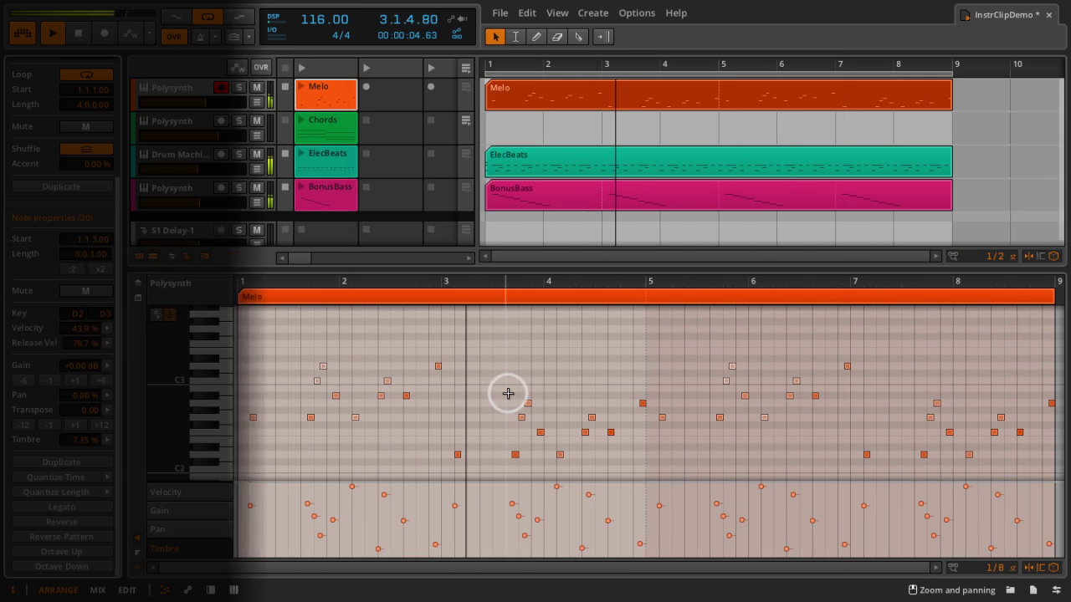
{"action": "left_click_drag", "start_coordinate": [508, 393], "coordinate": [552, 468]}
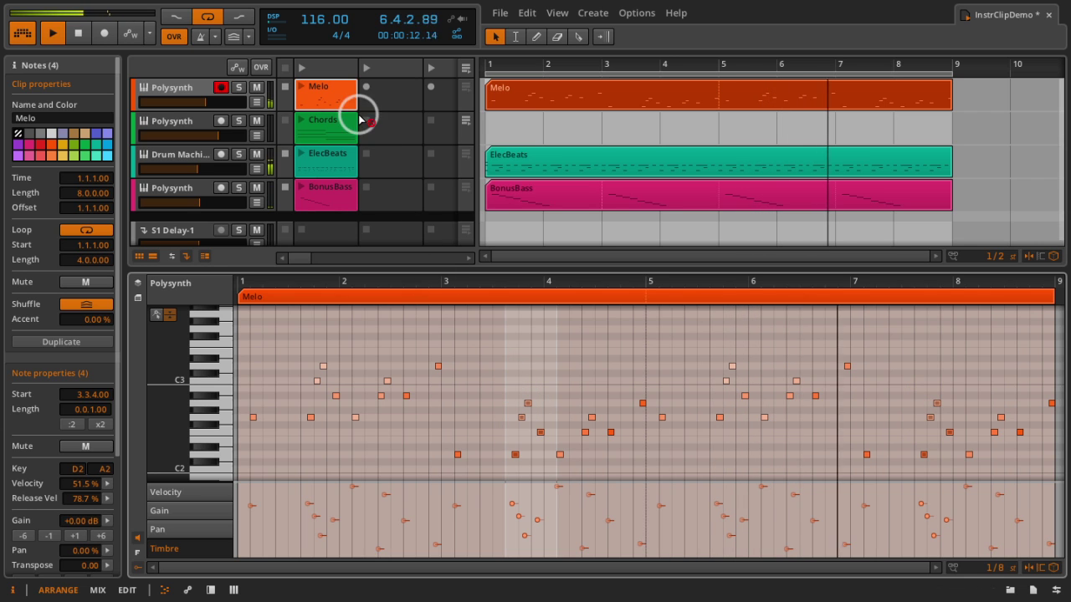
{"action": "left_click_drag", "start_coordinate": [360, 120], "coordinate": [371, 106]}
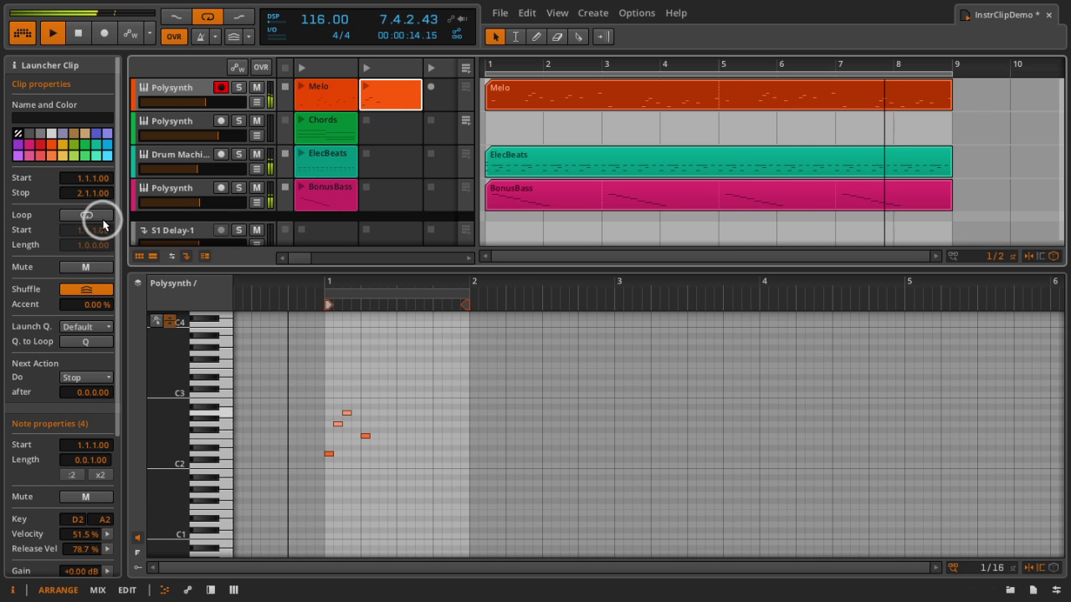
Step: Enable looping for the new launcher clip and launch it
{"action": "left_click", "coordinate": [104, 217]}
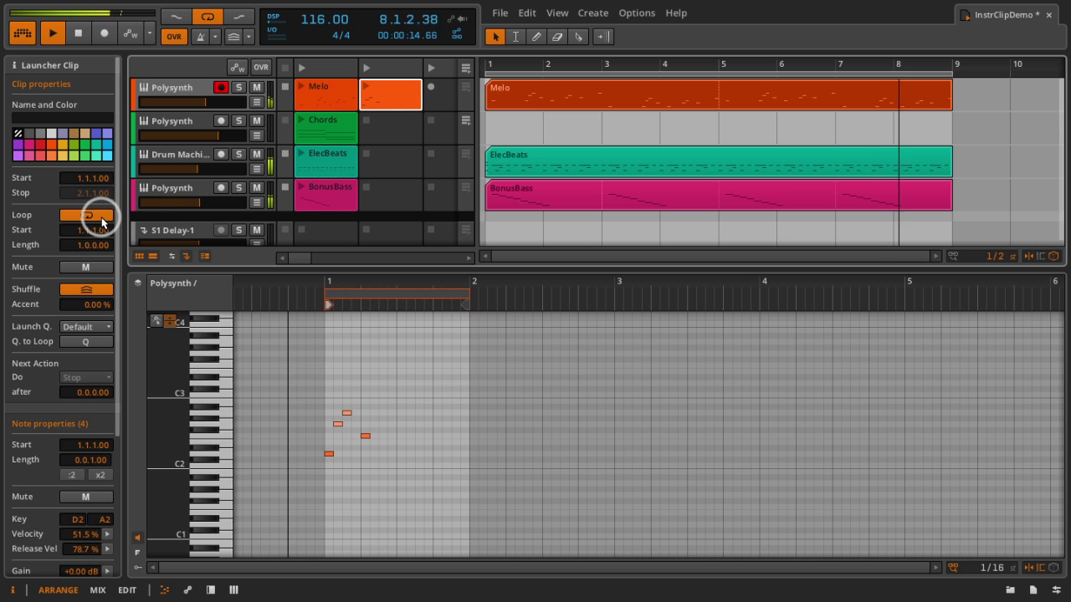
{"action": "left_click", "coordinate": [365, 89]}
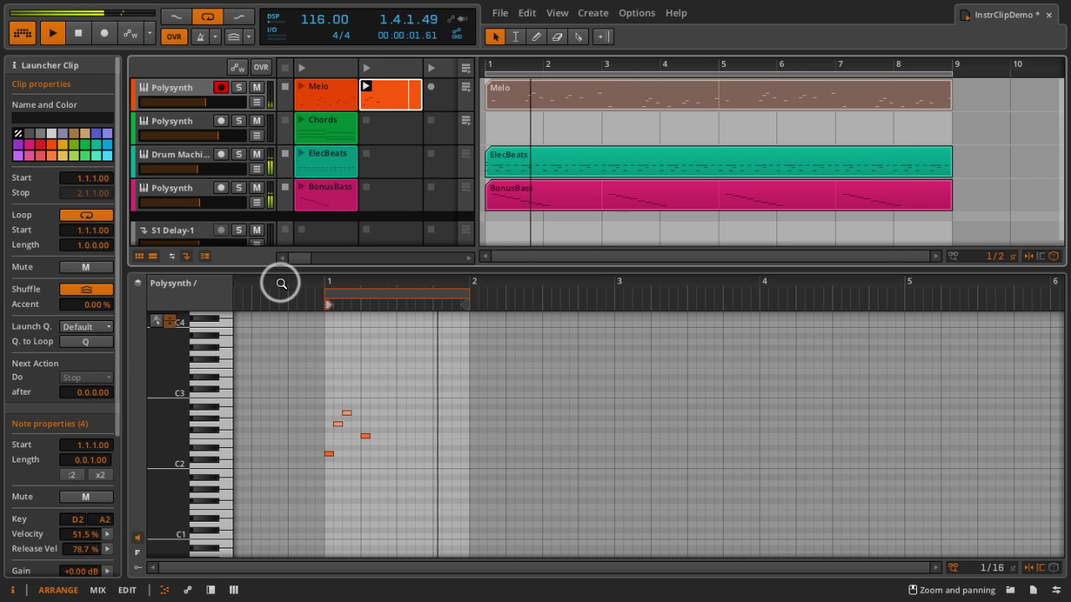
{"action": "left_click_drag", "start_coordinate": [281, 284], "coordinate": [279, 279]}
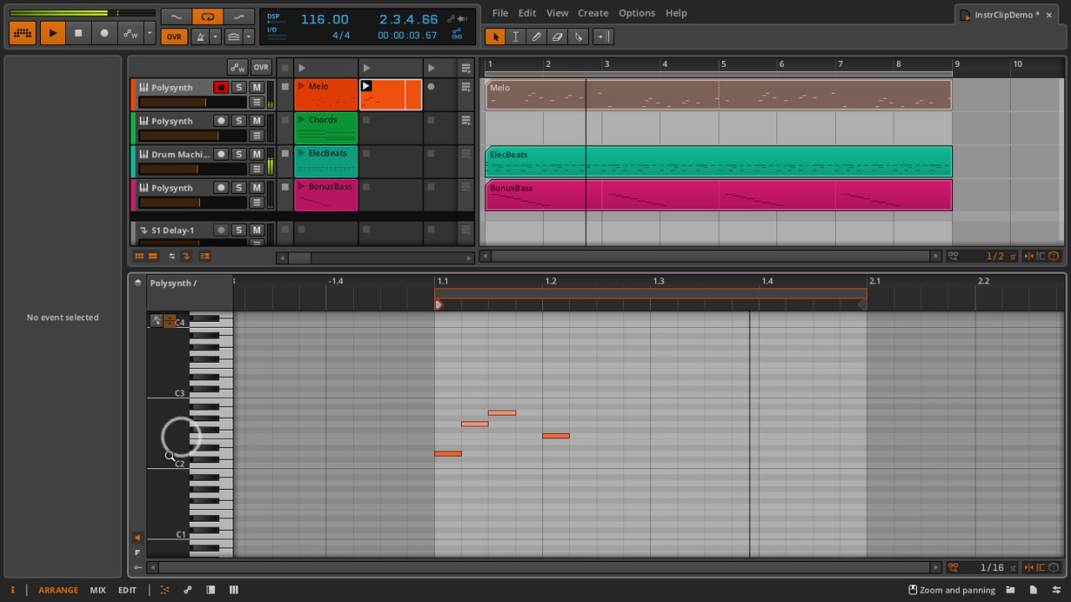
Step: Hide the unused pitches in the new clip, display the velocity lane, and draw lower velocities for the four notes
{"action": "left_click", "coordinate": [137, 551]}
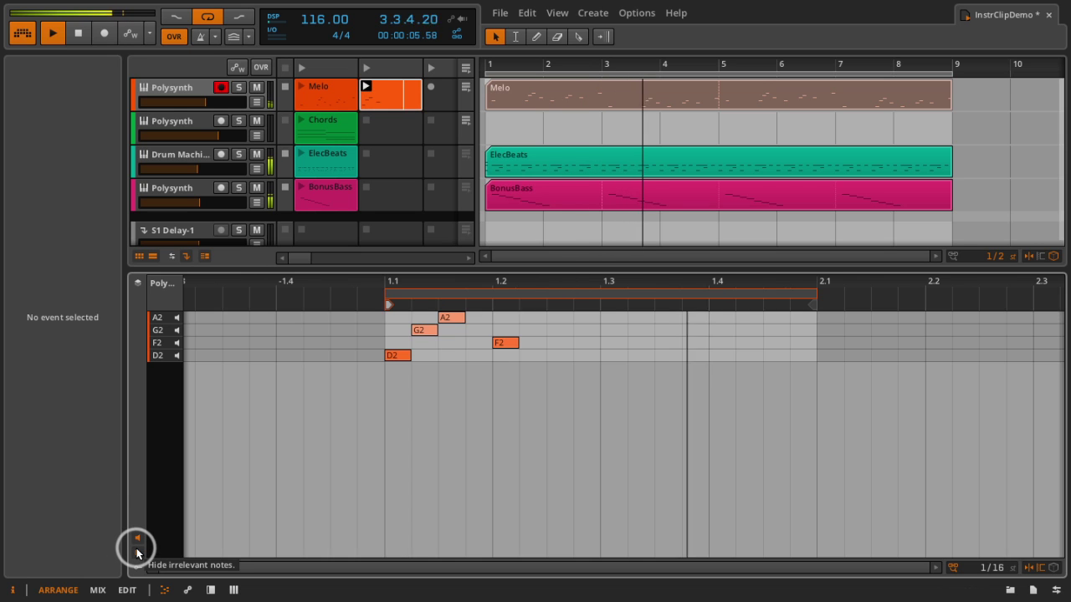
{"action": "left_click", "coordinate": [138, 566]}
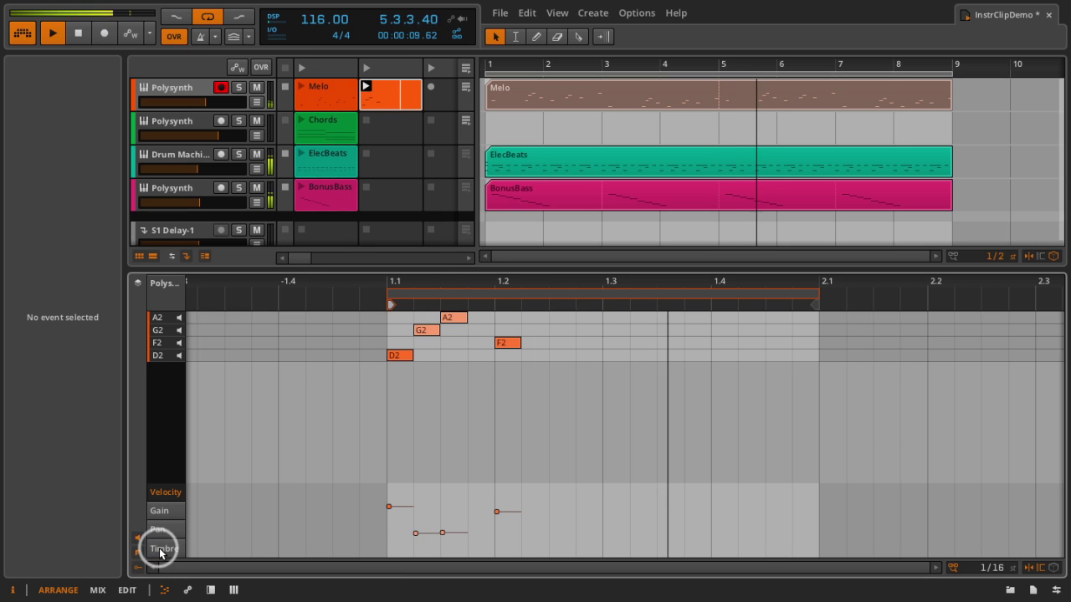
{"action": "key", "text": "3"}
{"action": "mouse_move", "coordinate": [391, 514]}
{"action": "left_mouse_down"}
{"action": "mouse_move", "coordinate": [399, 543]}
{"action": "mouse_move", "coordinate": [454, 550]}
{"action": "mouse_move", "coordinate": [508, 536]}
{"action": "mouse_move", "coordinate": [456, 516]}
{"action": "left_mouse_up"}
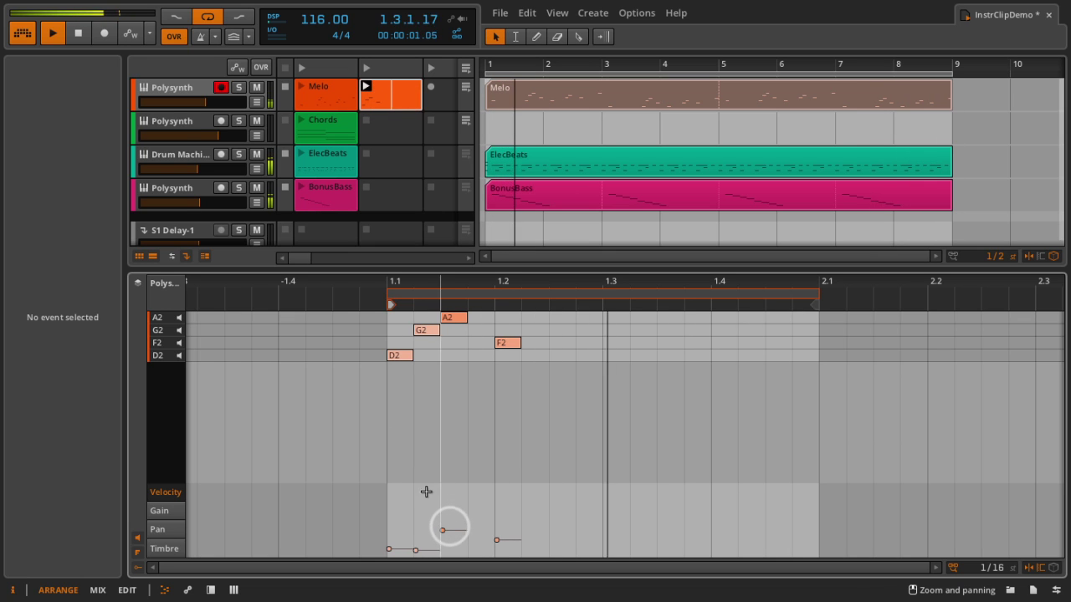
Step: Raise the S1 Delay-1 send of the first Polysynth track to -3.78 dB
{"action": "left_click", "coordinate": [177, 92]}
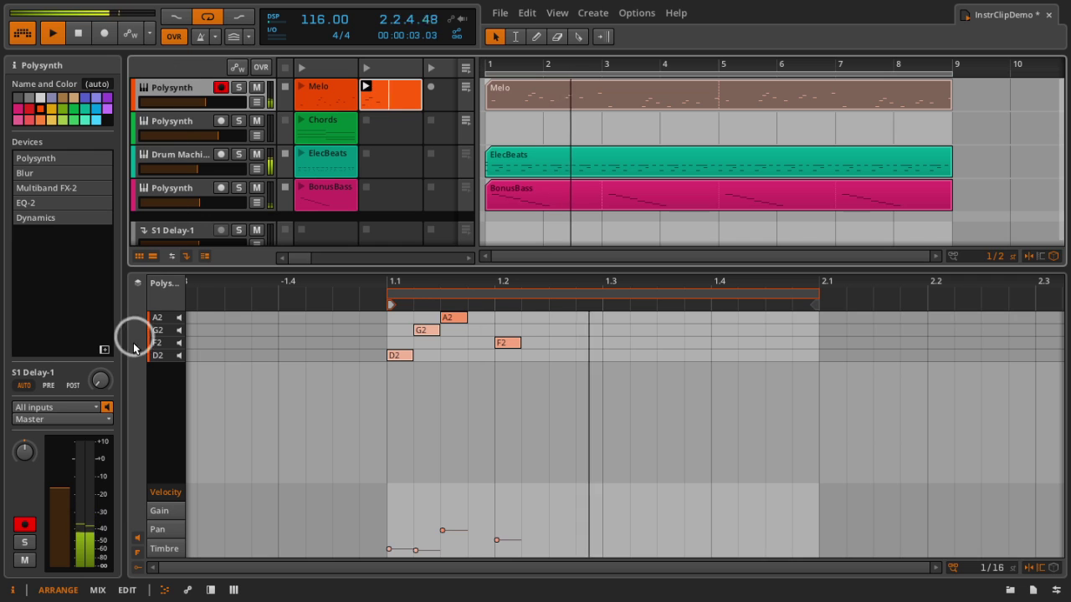
{"action": "mouse_move", "coordinate": [99, 379]}
{"action": "left_click_drag", "start_coordinate": [98, 379], "coordinate": [99, 379]}
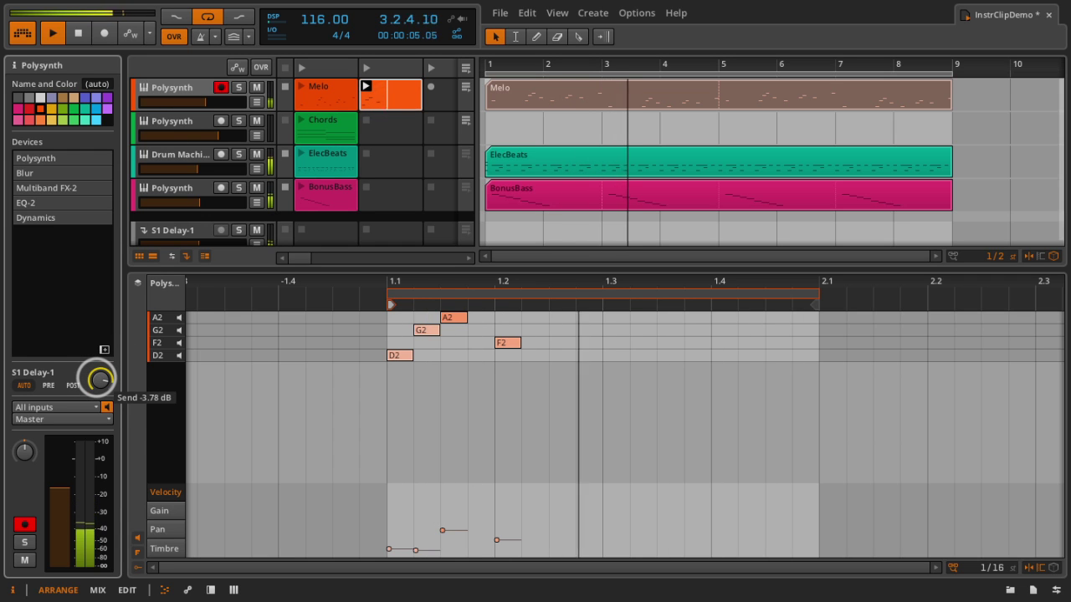
Step: Launch the Chords clip, and open it in the full piano roll with micro-pitch expression editing
{"action": "left_click", "coordinate": [302, 123]}
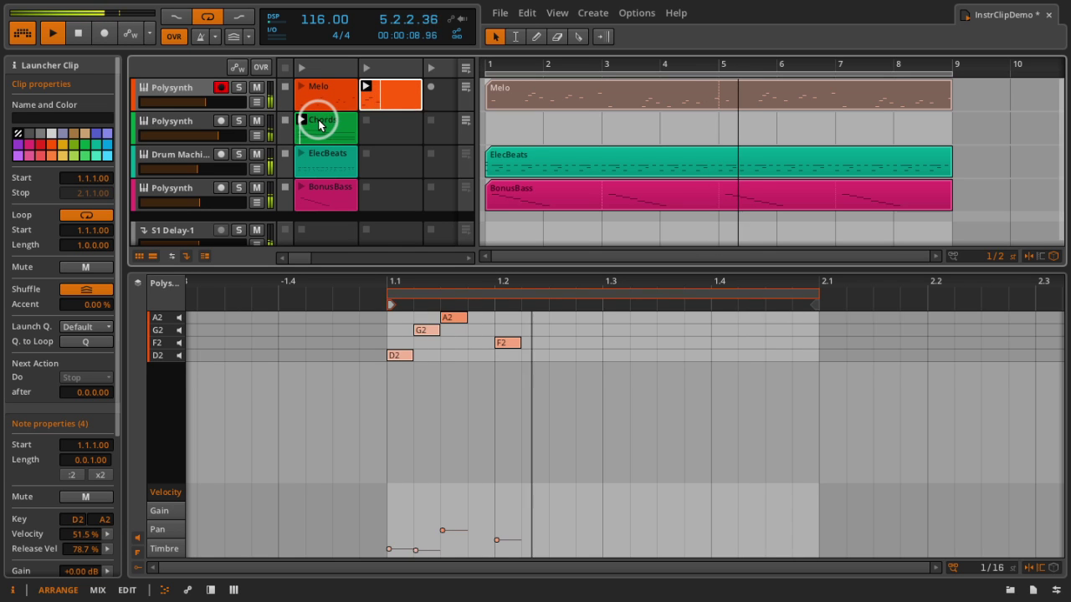
{"action": "left_click", "coordinate": [318, 120]}
{"action": "left_click_drag", "start_coordinate": [342, 279], "coordinate": [350, 285]}
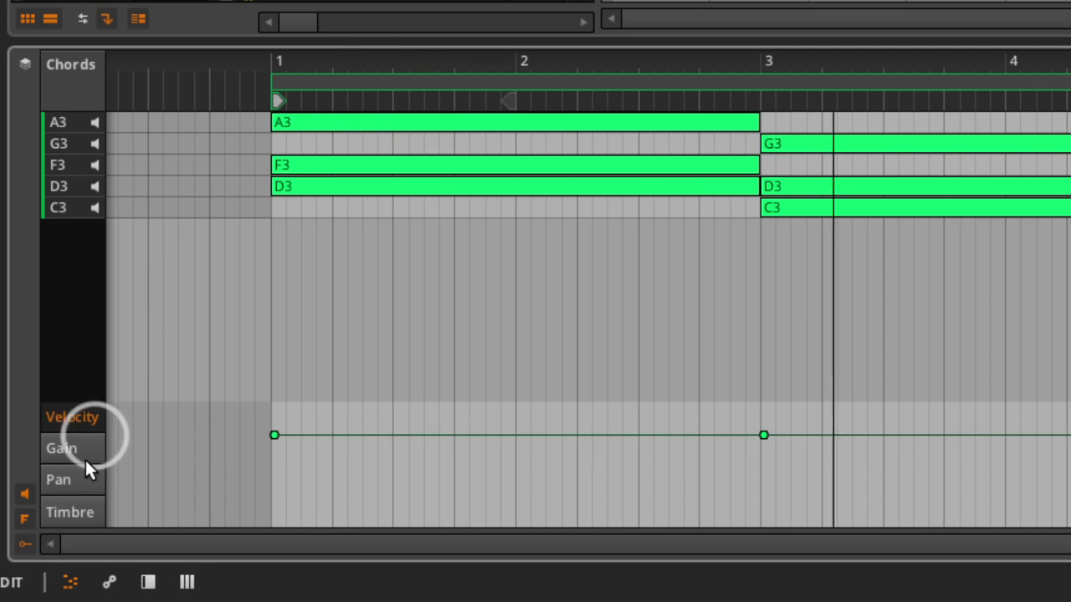
{"action": "left_click", "coordinate": [25, 517]}
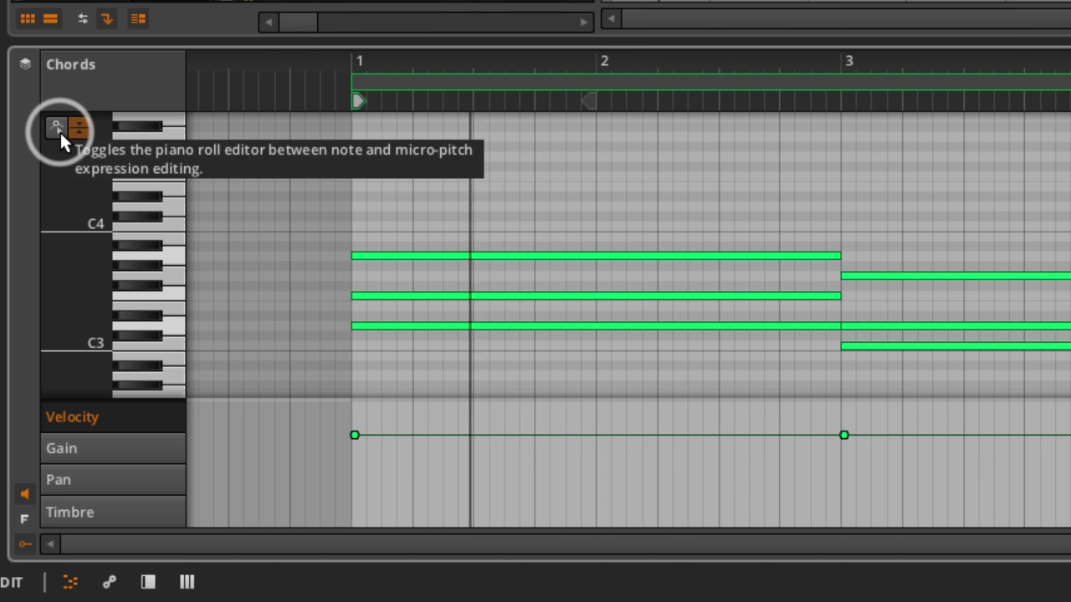
{"action": "left_click", "coordinate": [60, 130]}
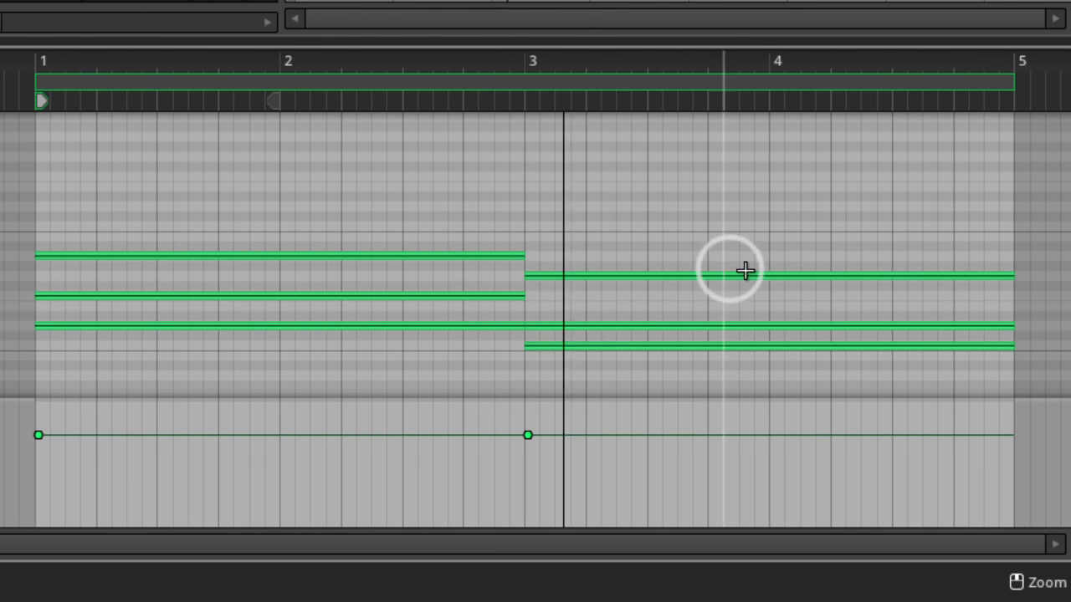
Step: Bend the first chord's pitches during bar 2 to reach the second chord at bar 3: A3 to C3, F3 to D3, D3 to G3
{"action": "left_click", "coordinate": [277, 255]}
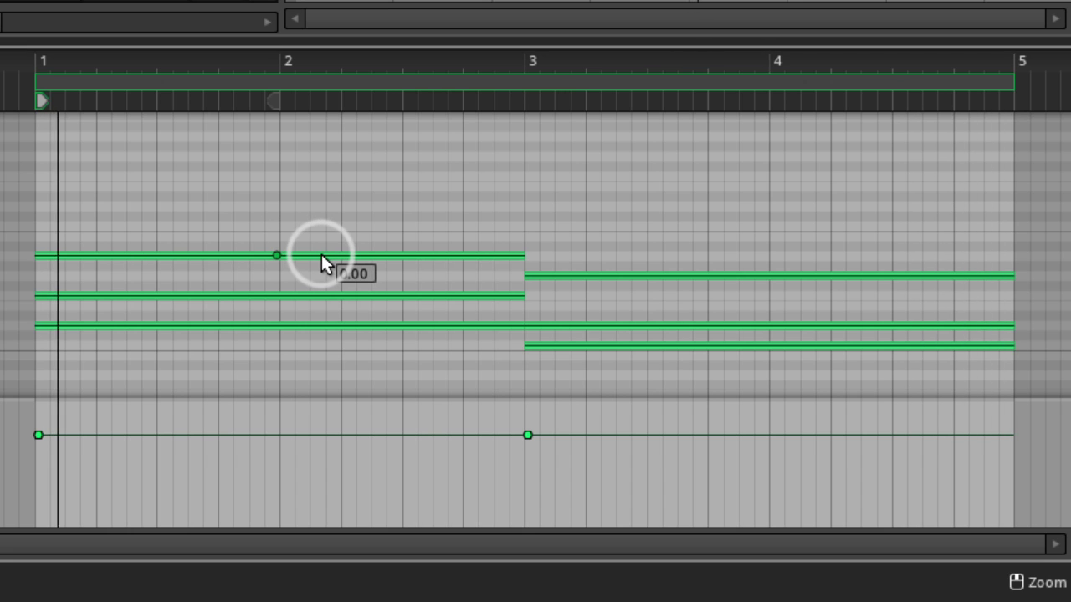
{"action": "left_click_drag", "start_coordinate": [321, 255], "coordinate": [530, 348]}
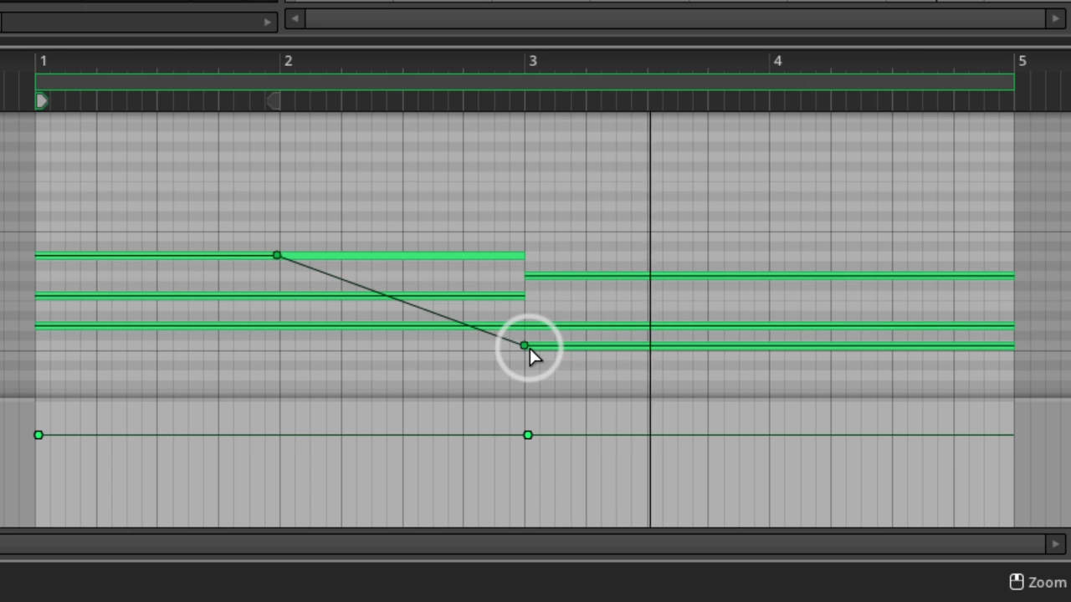
{"action": "left_click", "coordinate": [403, 293]}
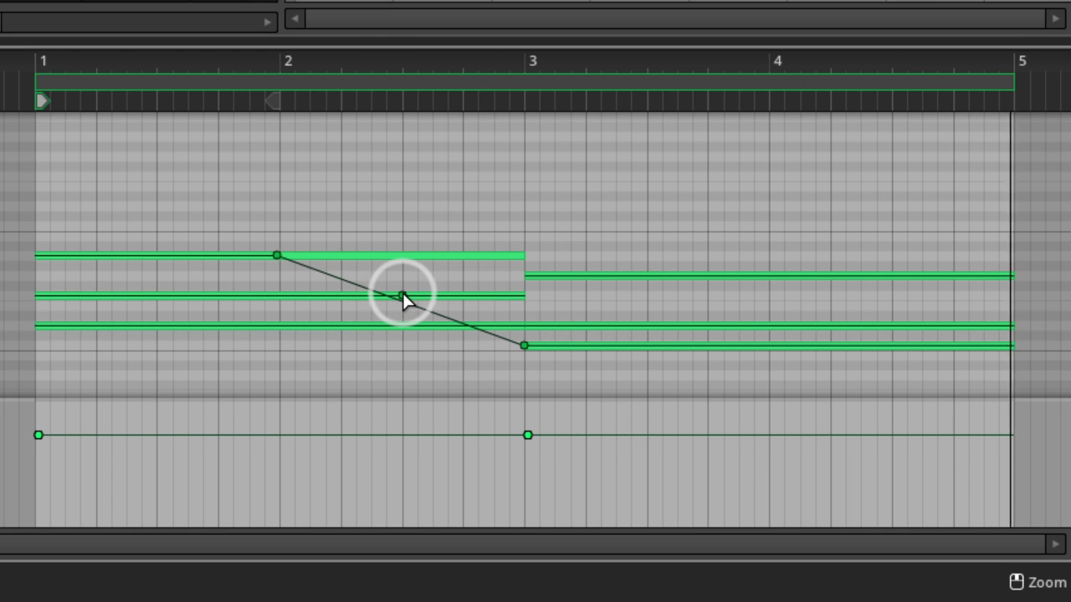
{"action": "left_click_drag", "start_coordinate": [430, 298], "coordinate": [527, 327]}
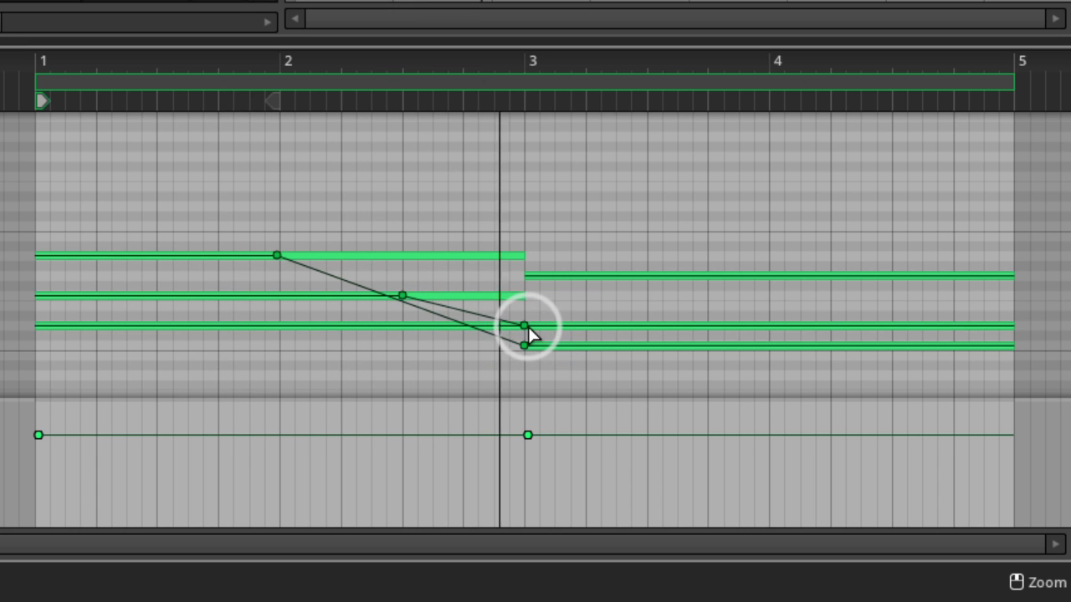
{"action": "left_click", "coordinate": [427, 325]}
{"action": "left_click_drag", "start_coordinate": [427, 325], "coordinate": [524, 275]}
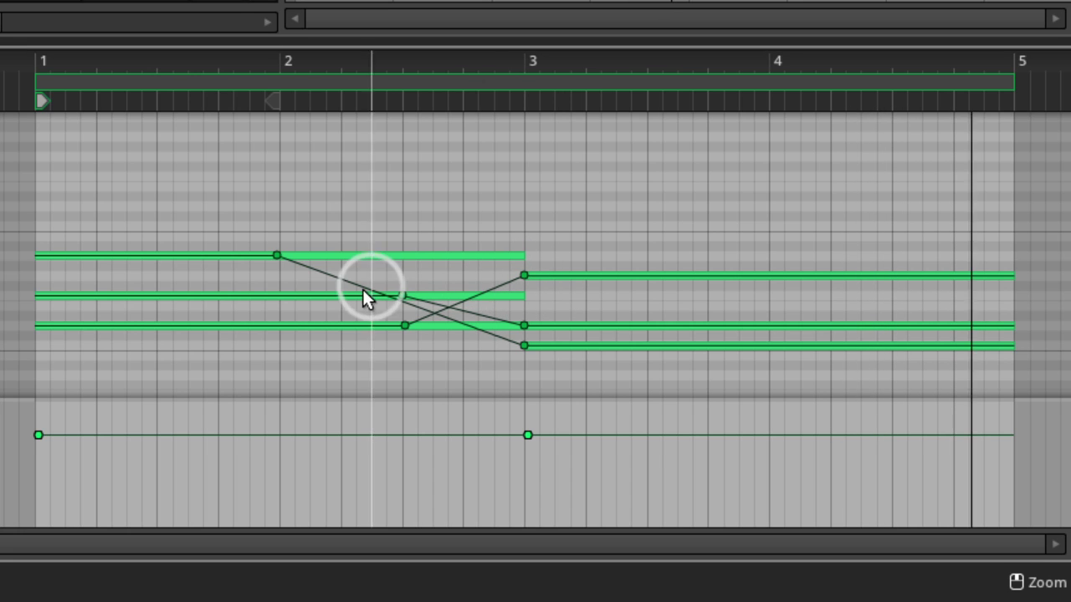
Step: Try a raised pitch point on the A3 bend, remove it, and shift the bend's start to the middle of bar 2
{"action": "left_click_drag", "start_coordinate": [356, 246], "coordinate": [369, 212]}
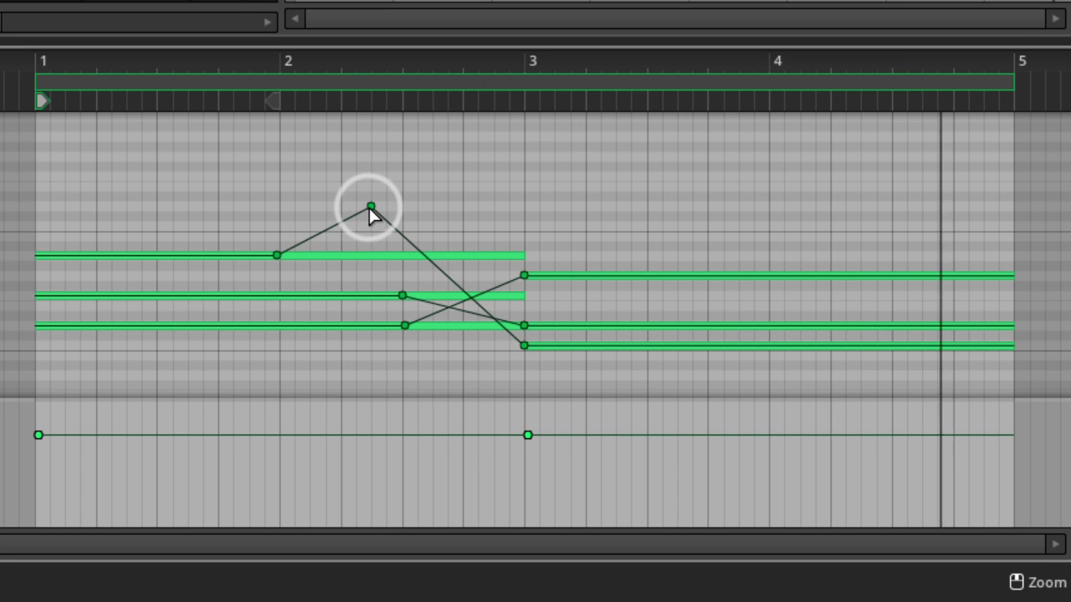
{"action": "double_click", "coordinate": [369, 205]}
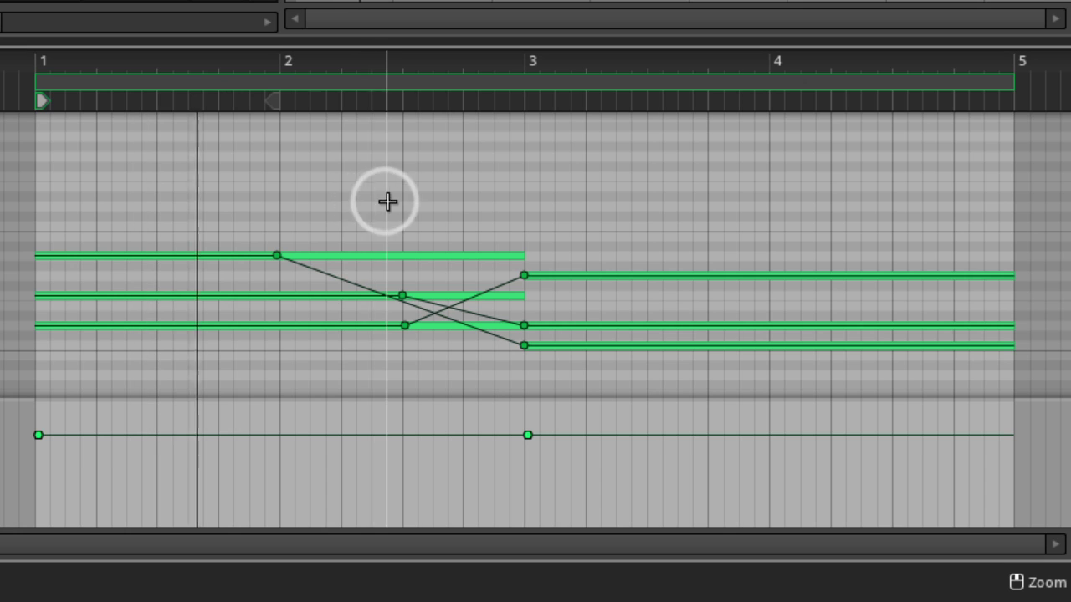
{"action": "left_click_drag", "start_coordinate": [277, 255], "coordinate": [403, 256]}
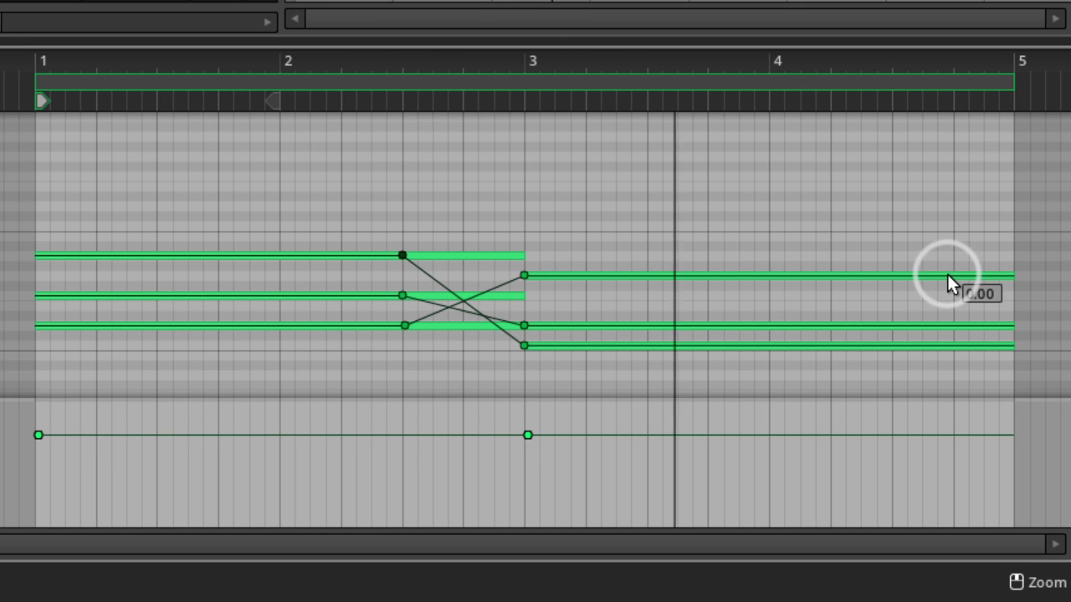